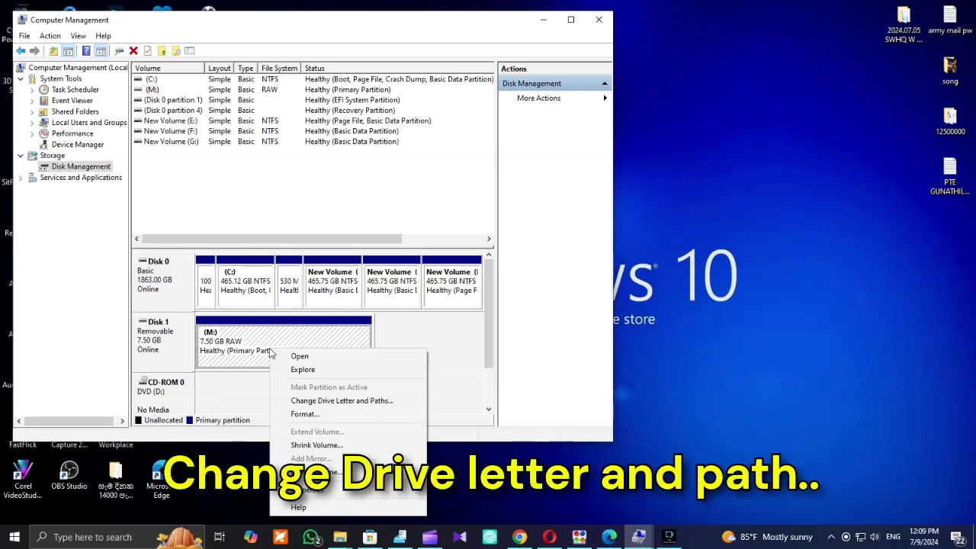
# Change the drive letter of the 7.50 GB RAW removable volume on Disk 1 to R and accept the drive-letter warning
pyautogui.click(299, 402)
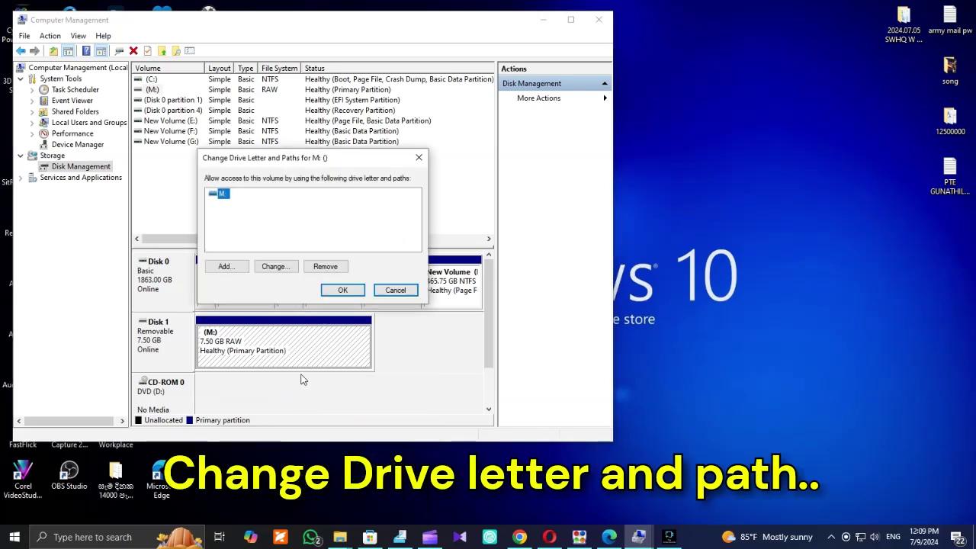
pyautogui.click(276, 272)
pyautogui.click(399, 213)
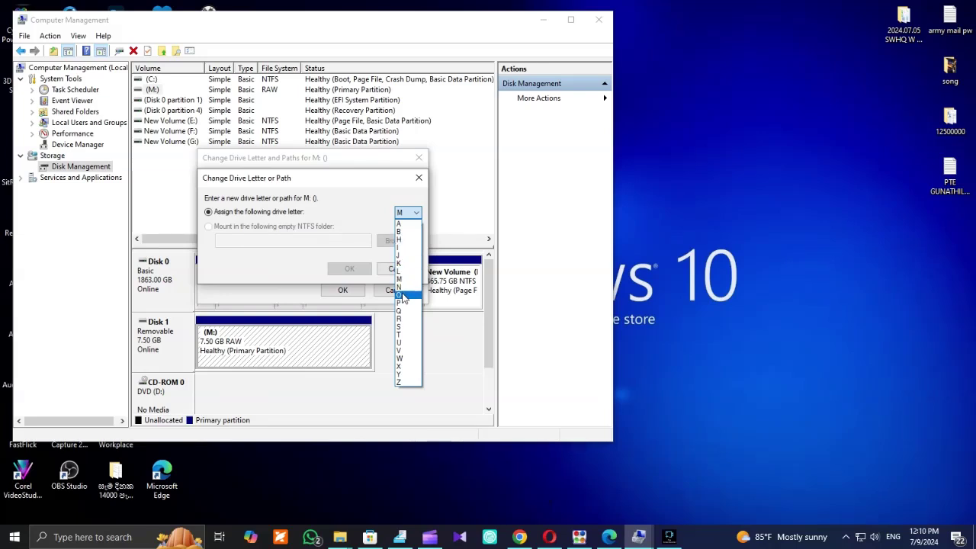
pyautogui.click(404, 319)
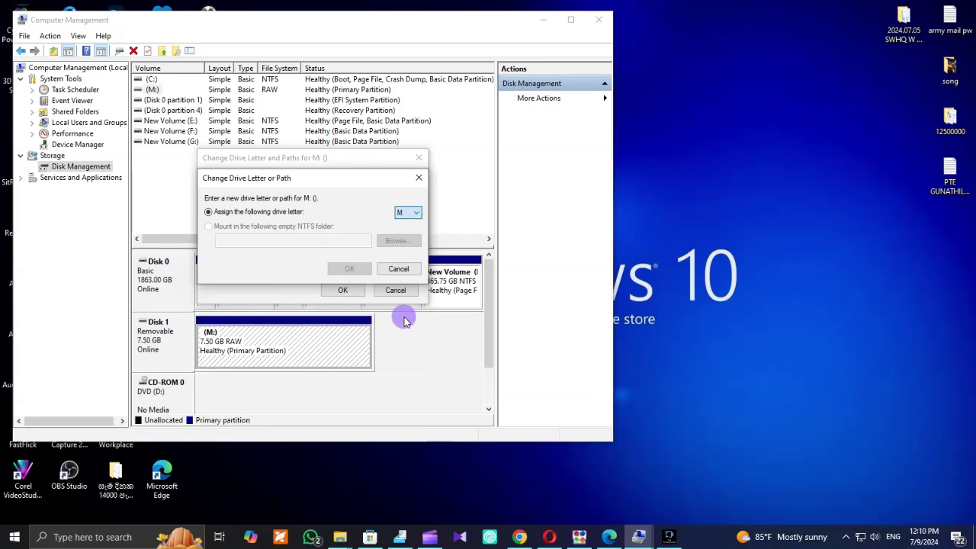
pyautogui.click(338, 273)
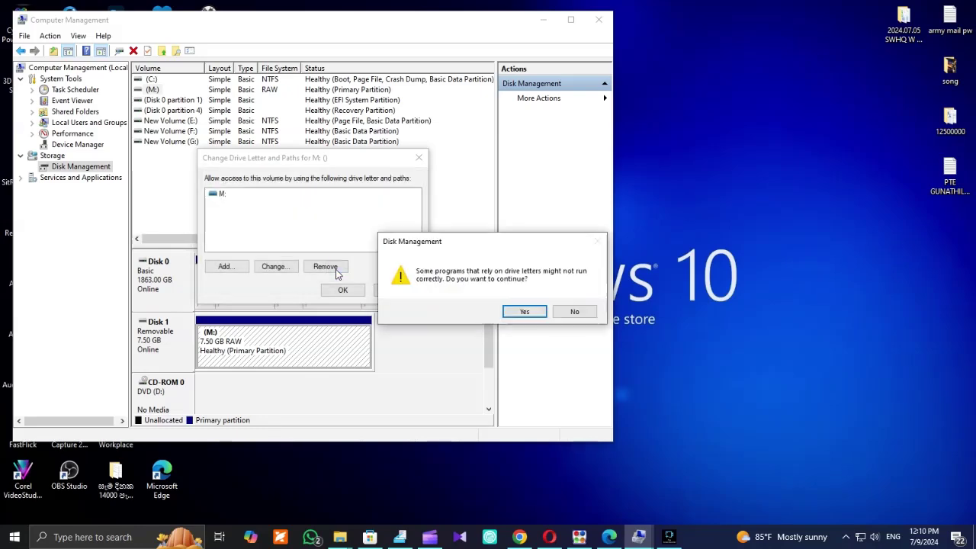
pyautogui.click(519, 312)
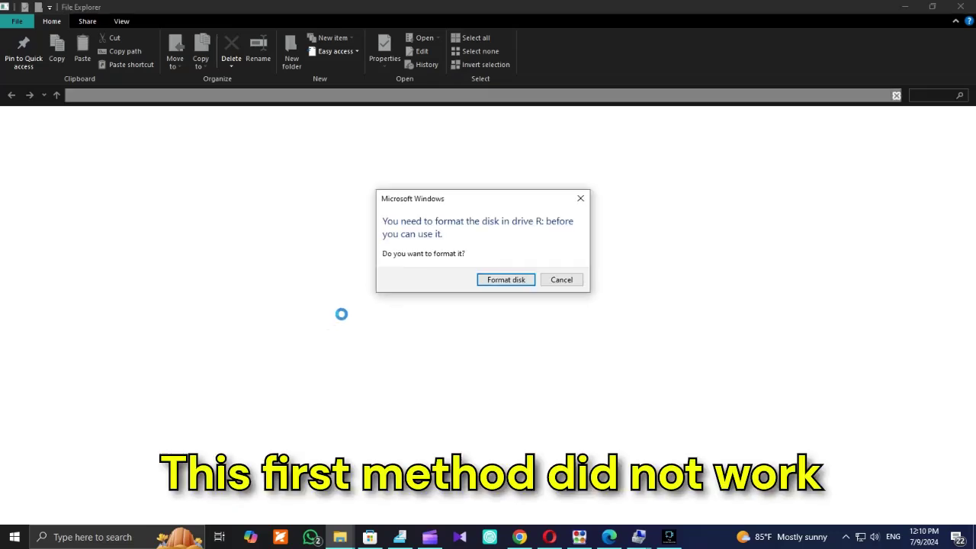
# Decline formatting drive R:, dismiss the access error, and close Computer Management
pyautogui.click(562, 280)
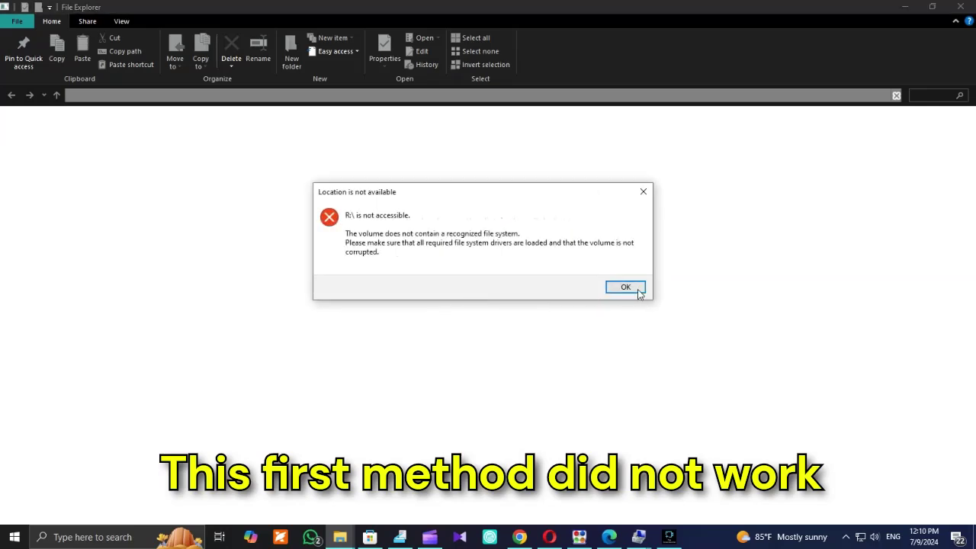
pyautogui.click(626, 288)
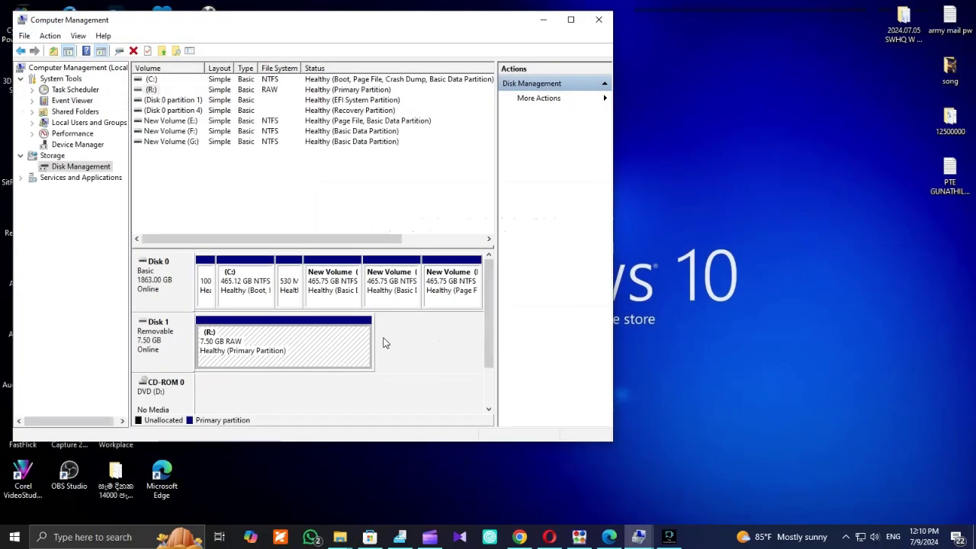
pyautogui.click(603, 27)
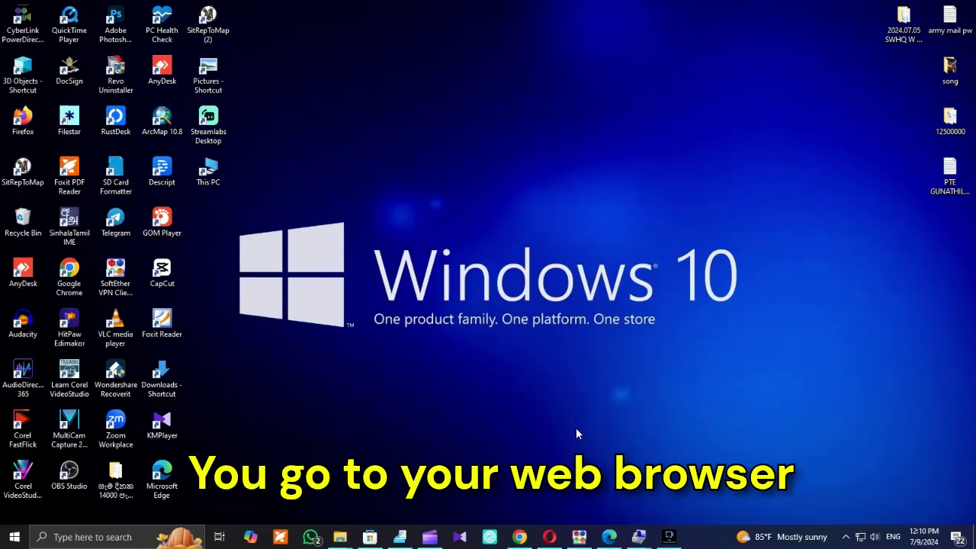
# Switch to Microsoft Edge and search the web for ChipGenius_v4_19_0319
pyautogui.click(609, 537)
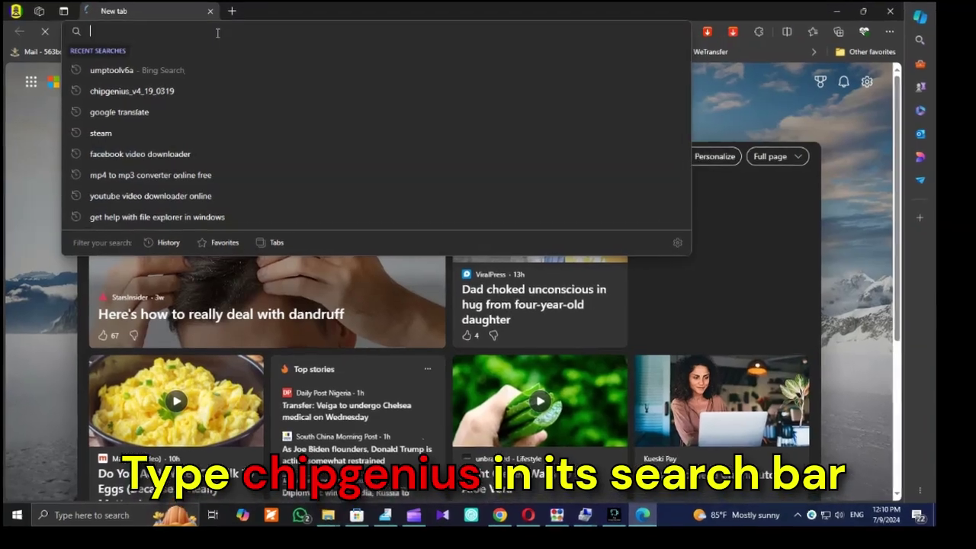
pyautogui.write('ch')
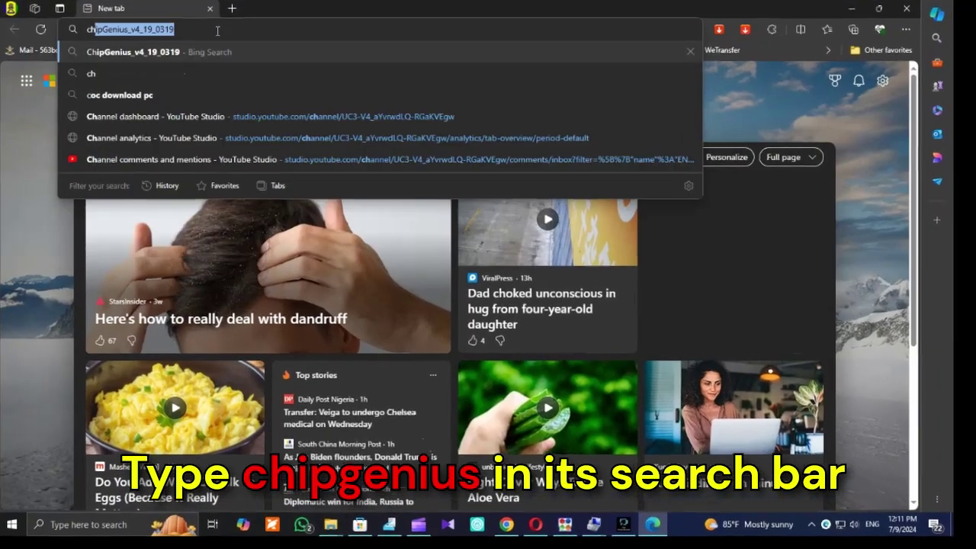
pyautogui.write('i')
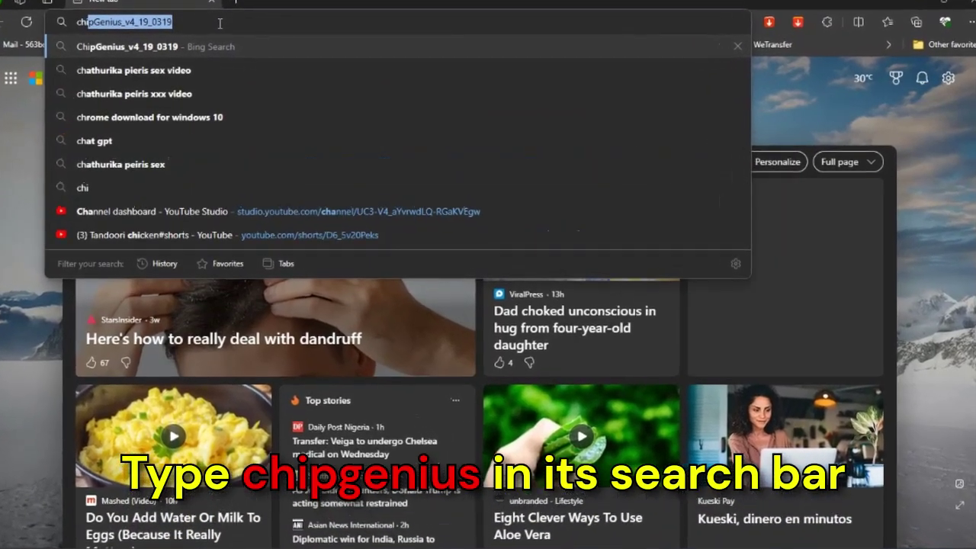
pyautogui.write('p')
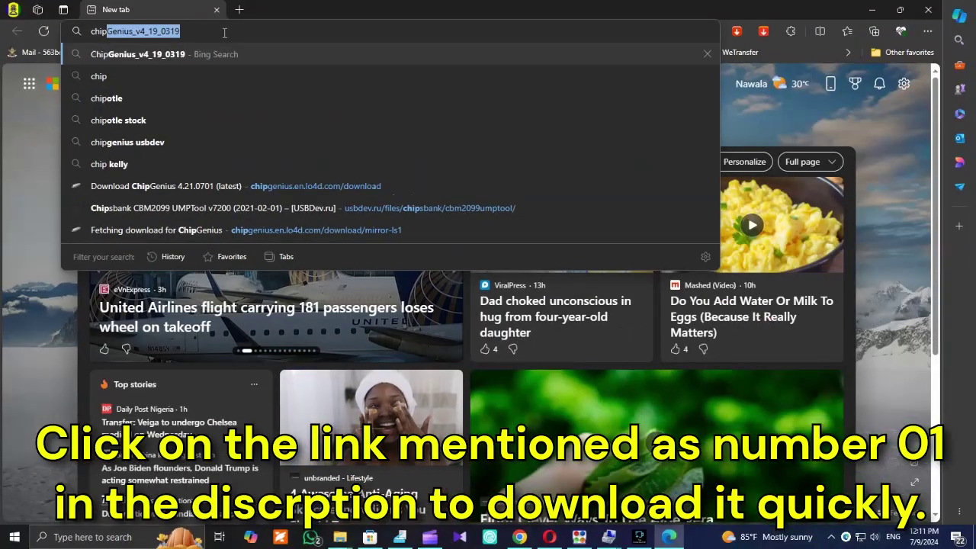
pyautogui.press('Return')
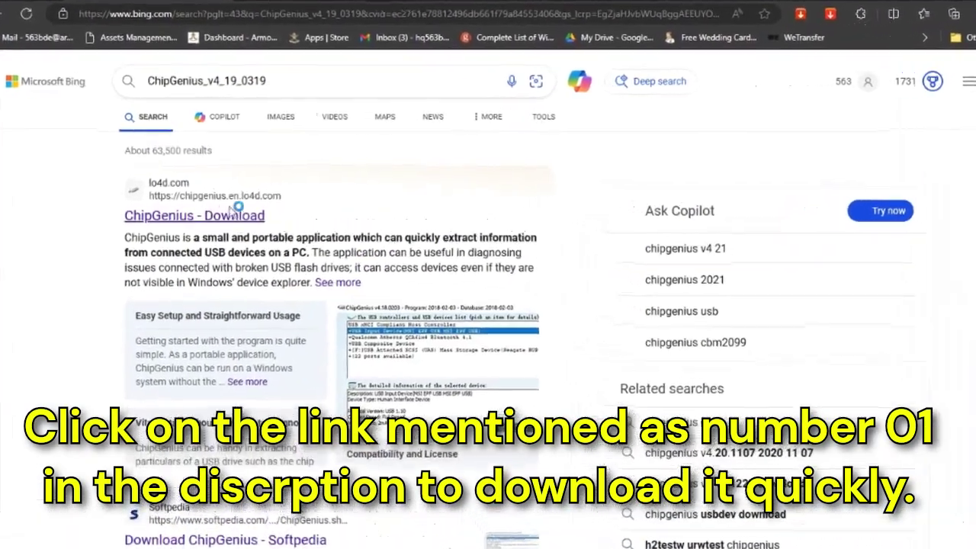
# Open the LO4D.com ChipGenius page from the search results and download the program from the LO4D.com UK mirror
pyautogui.click(229, 223)
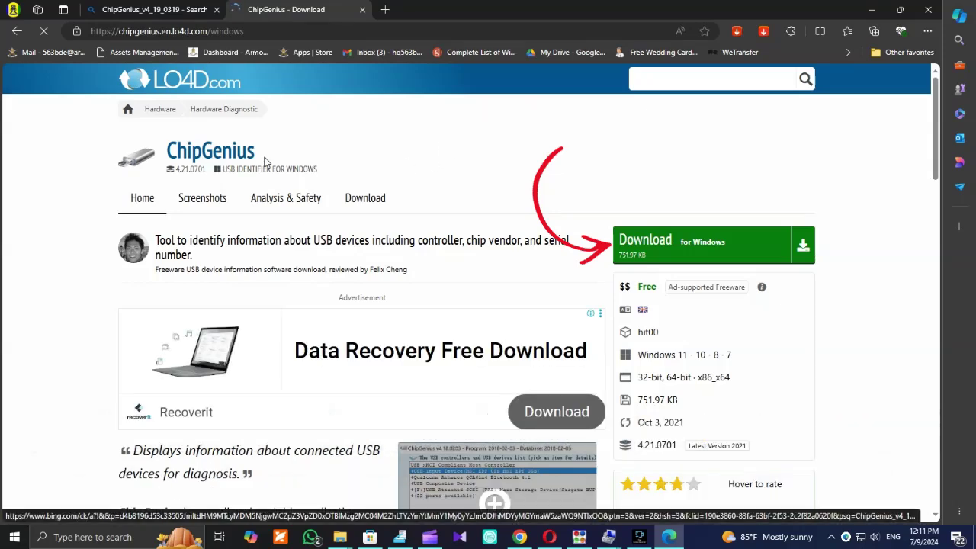
pyautogui.click(648, 251)
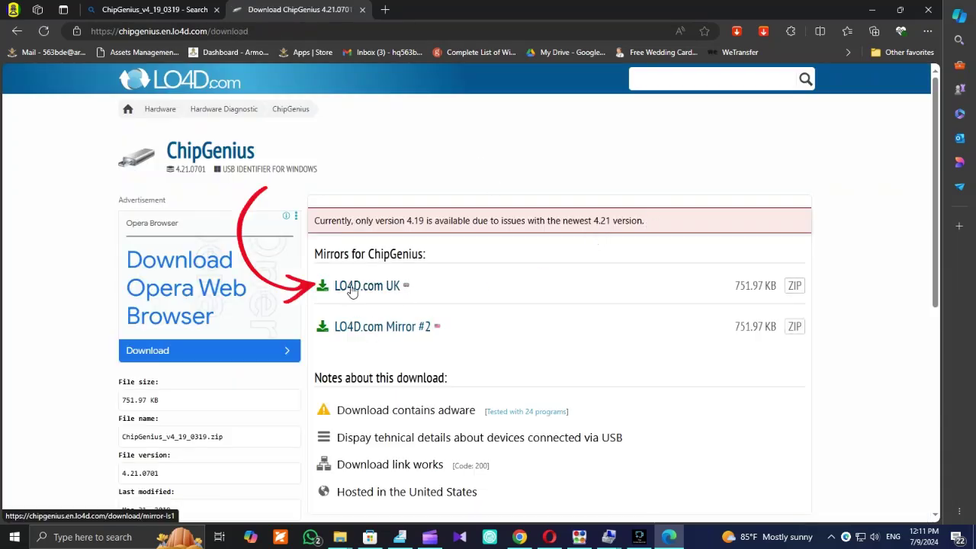
pyautogui.click(353, 290)
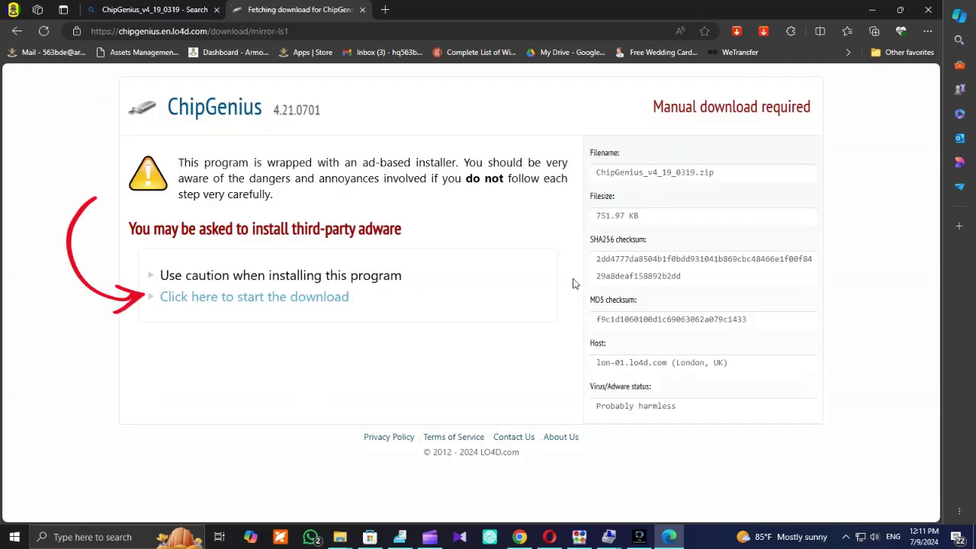
pyautogui.click(229, 302)
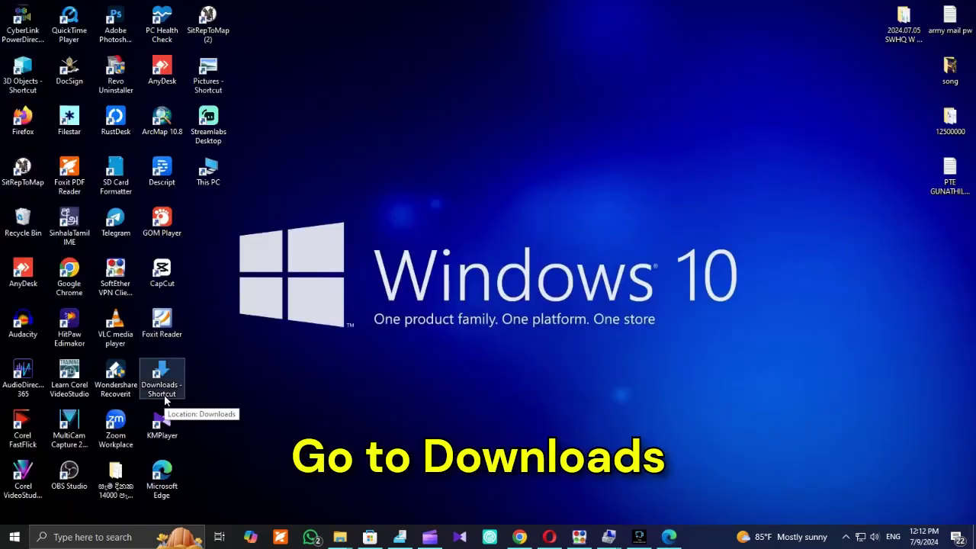
# In the Downloads folder, extract the ChipGenius_v4_19_0319 archive to its own subfolder with WinRAR and delete the archive
pyautogui.doubleClick(162, 373)
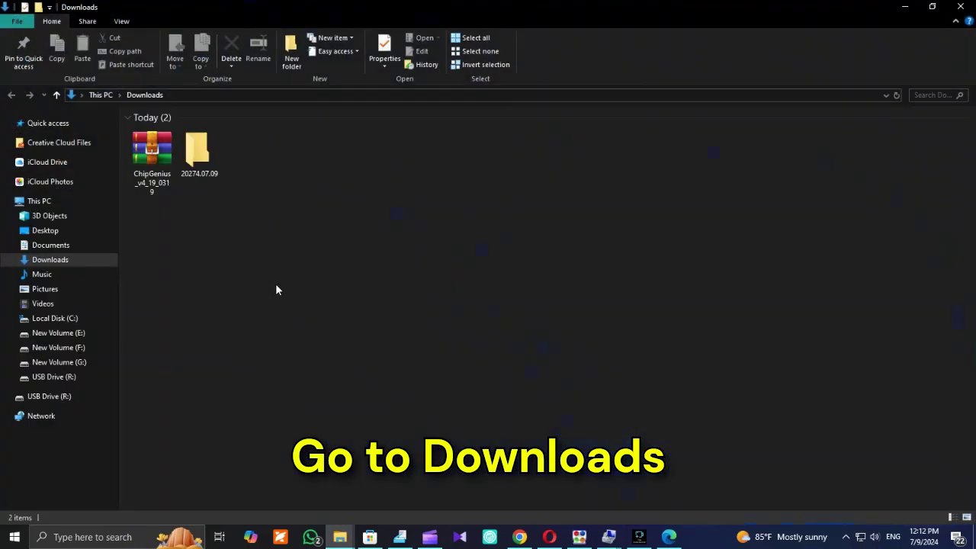
pyautogui.click(148, 156)
pyautogui.rightClick(150, 163)
pyautogui.moveTo(209, 212)
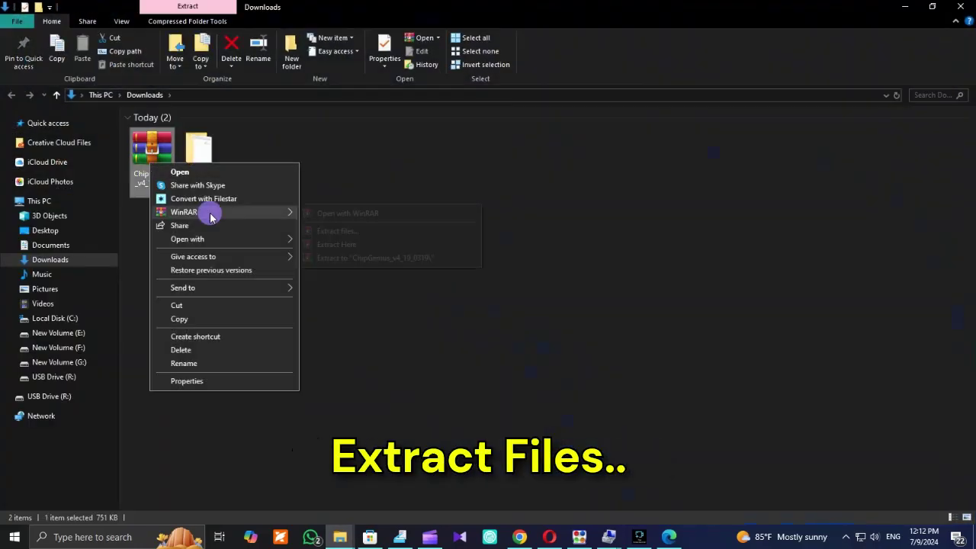
pyautogui.click(358, 257)
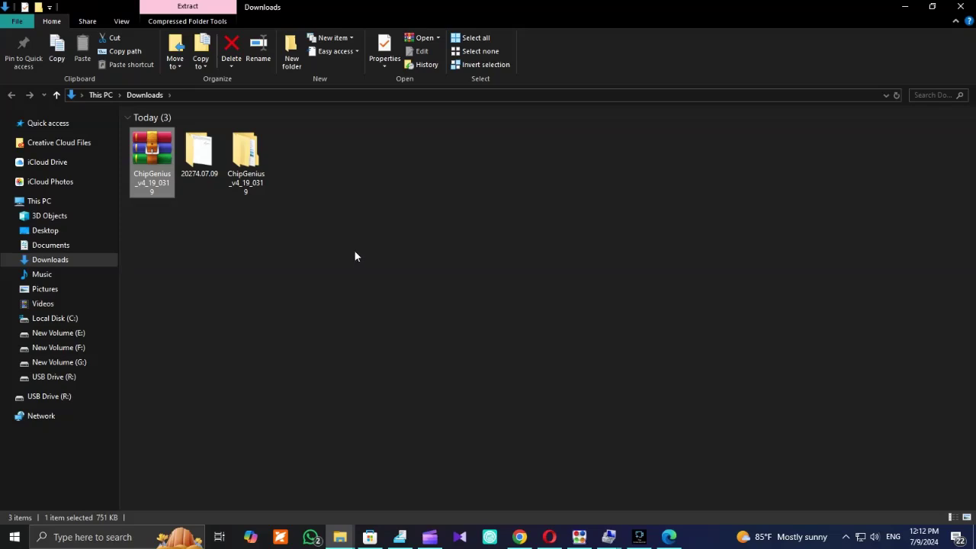
pyautogui.press('Delete')
pyautogui.press('Return')
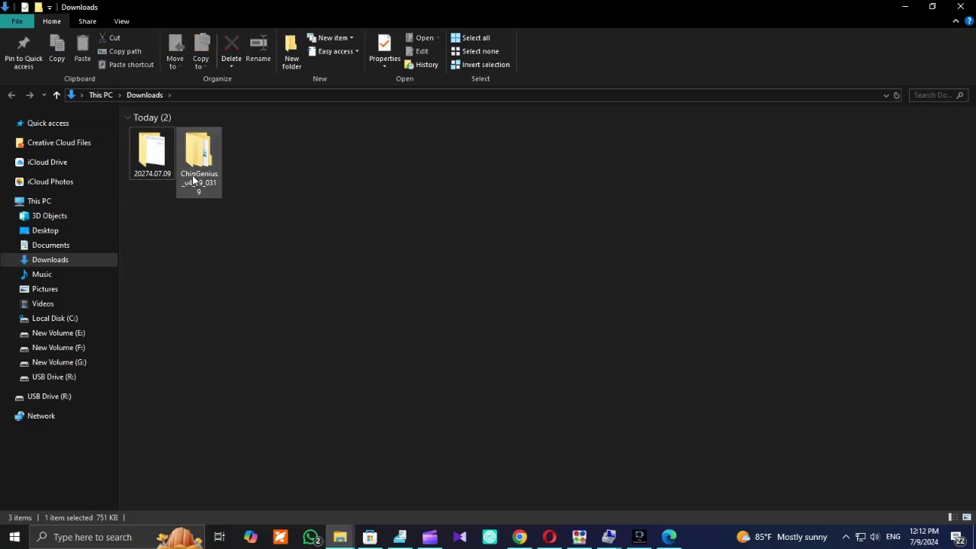
# Run the ChipGenius_v4_19_0319 application from the innermost extracted folder and cancel the insert-disk prompt for the USB drive
pyautogui.doubleClick(197, 160)
pyautogui.doubleClick(202, 131)
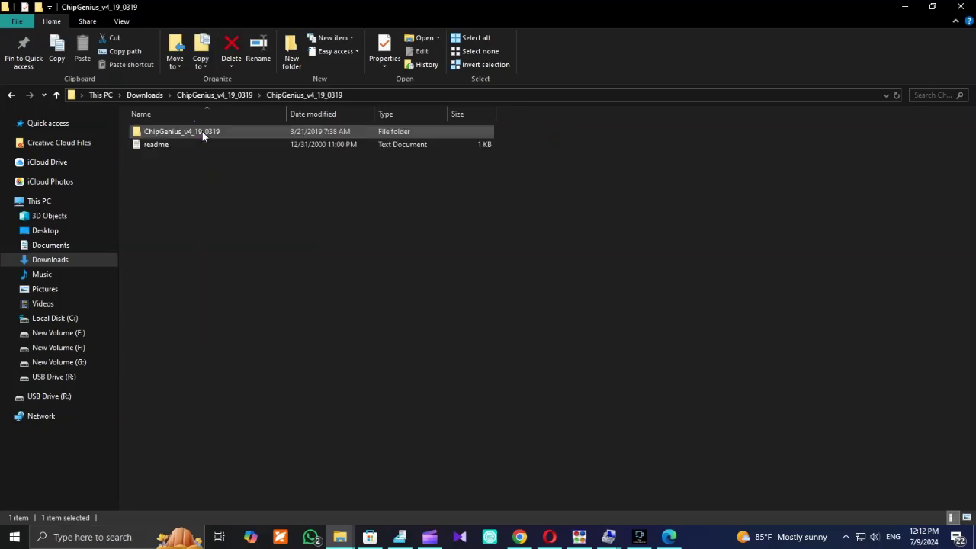
pyautogui.doubleClick(202, 131)
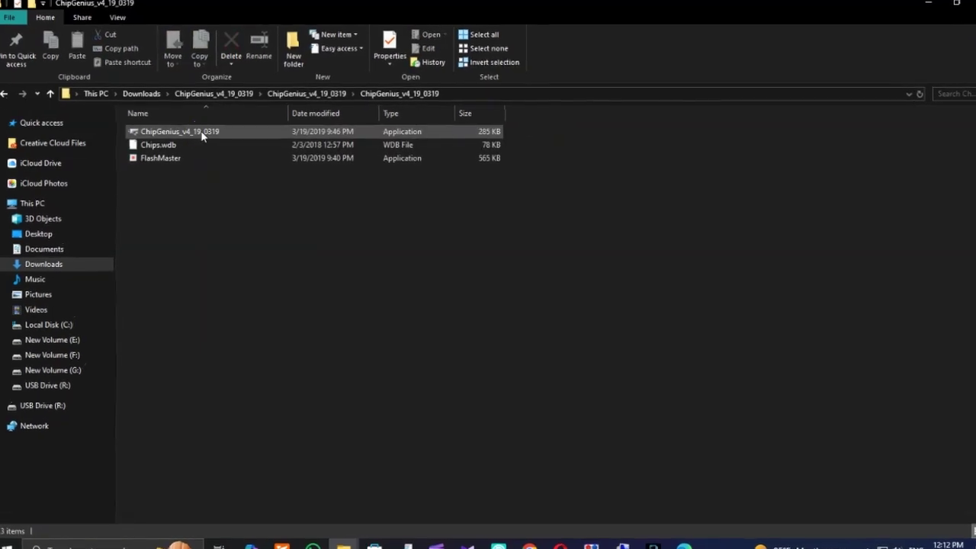
pyautogui.doubleClick(200, 133)
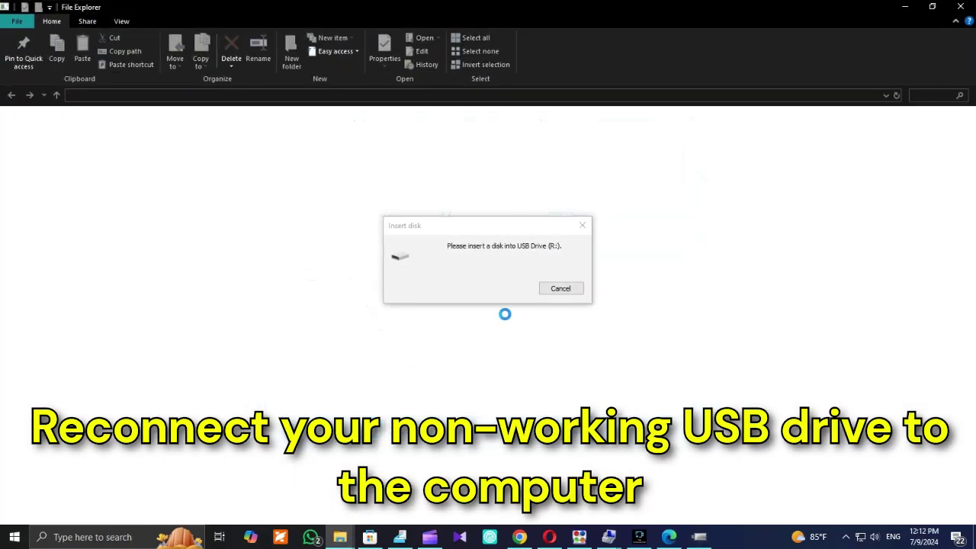
pyautogui.click(560, 290)
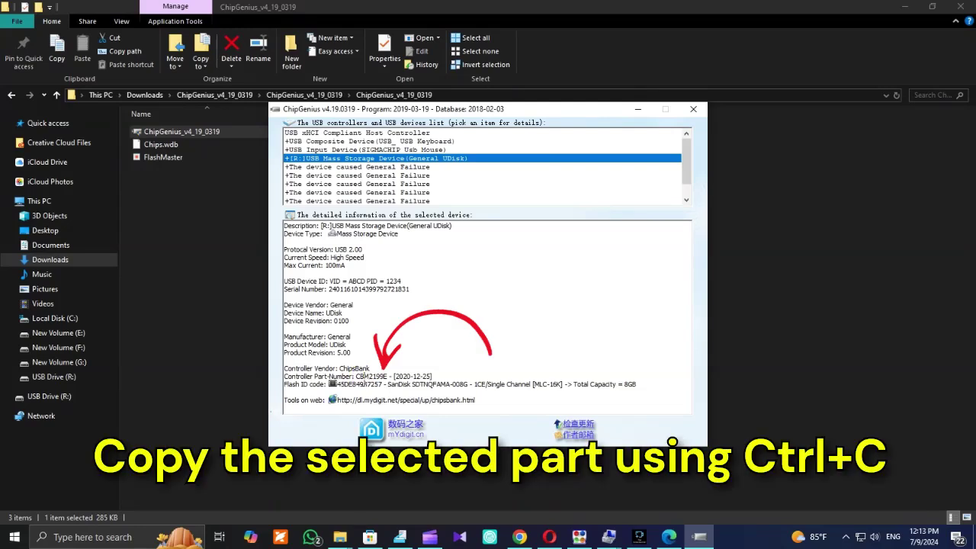
# Copy the USB drive's controller part number from ChipGenius and search for "CBM2199E - [2020-12-25]" in a new Edge tab
pyautogui.click(356, 376)
pyautogui.moveTo(356, 376); pyautogui.dragTo(433, 376)
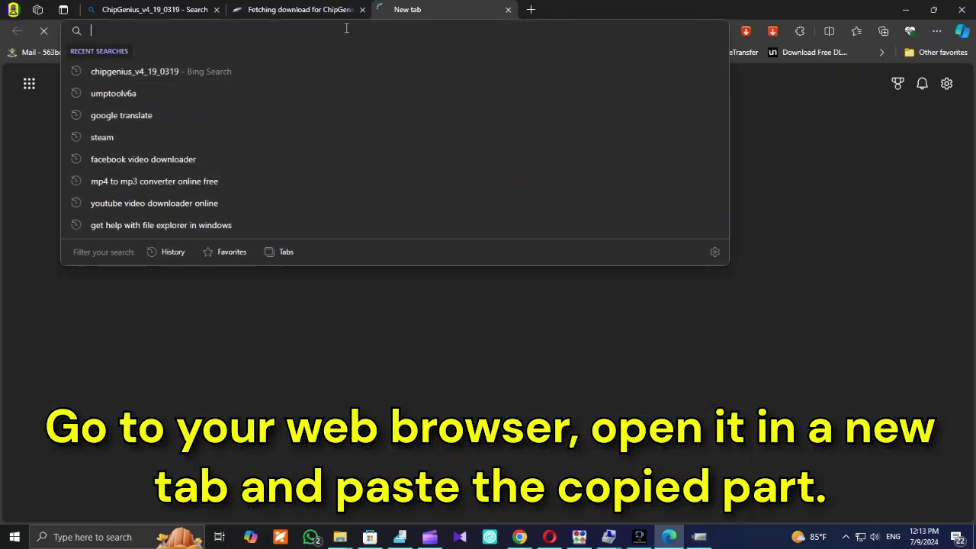
pyautogui.write('CBM2199E - [2020-12-25]')
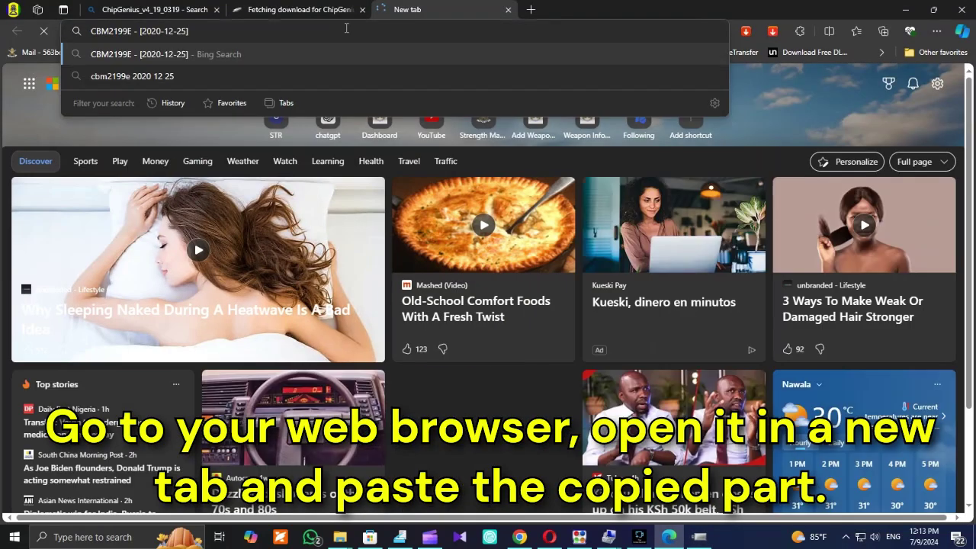
pyautogui.press('Return')
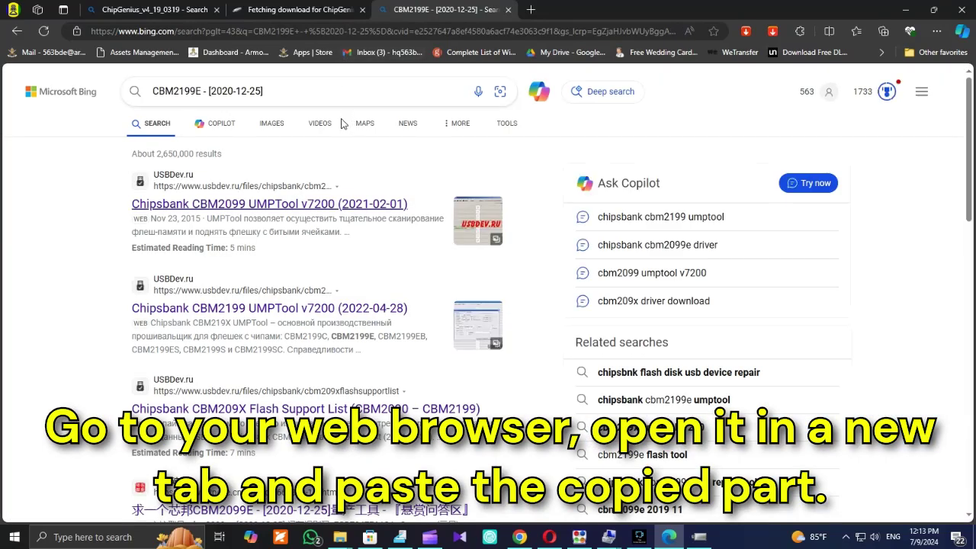
pyautogui.click(270, 204)
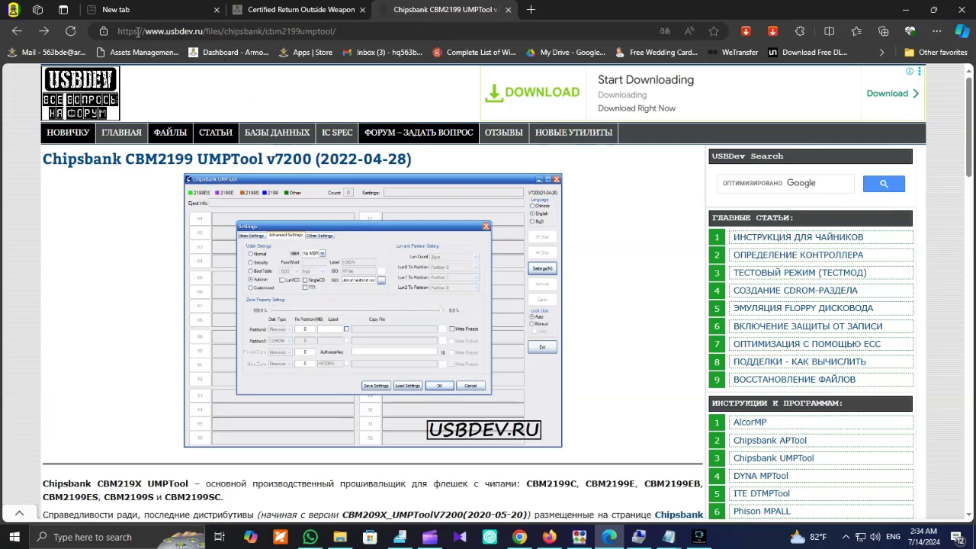
pyautogui.moveTo(354, 30); pyautogui.dragTo(140, 37)
pyautogui.click(359, 28)
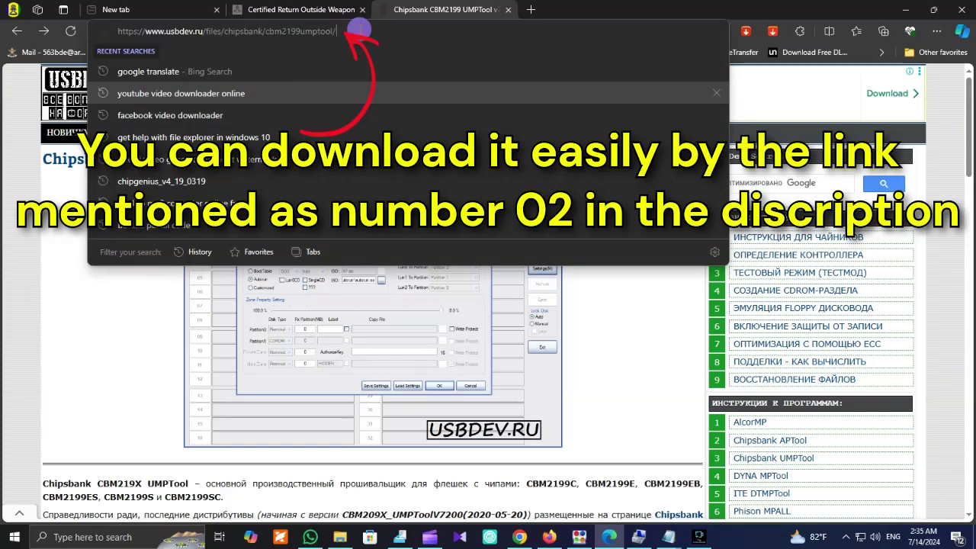
pyautogui.click(9, 230)
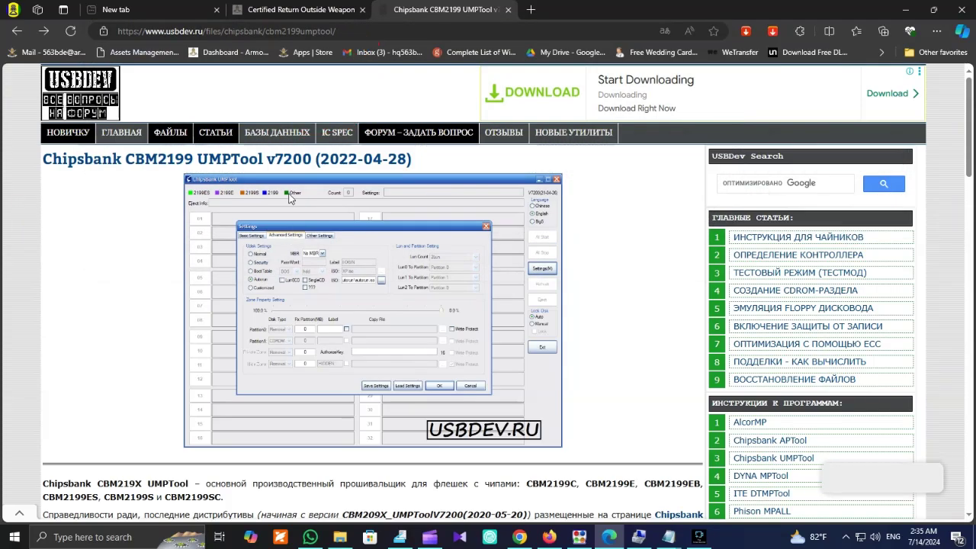
# Find the archive password given above the download links on the CBM2199 UMPTool page
pyautogui.scroll(-3, 290, 192)
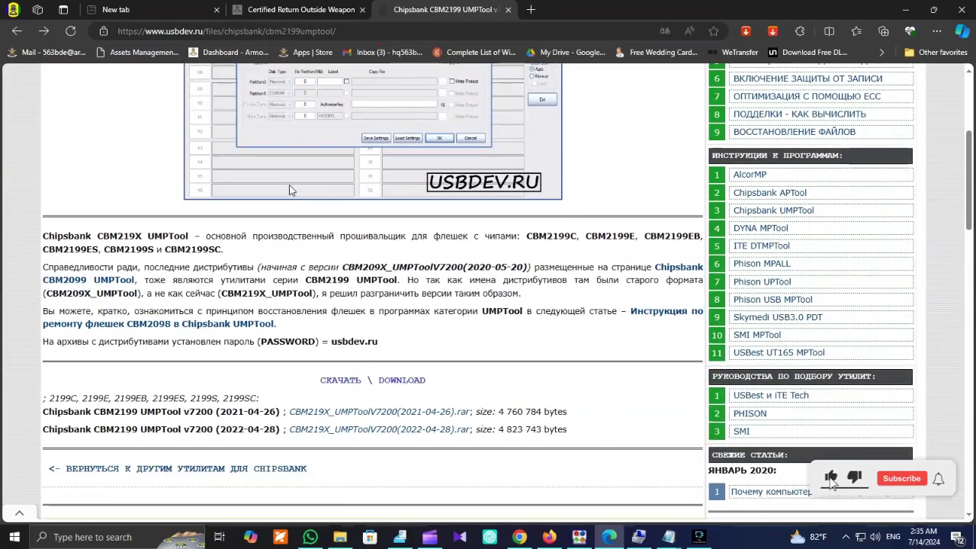
pyautogui.scroll(-2, 282, 206)
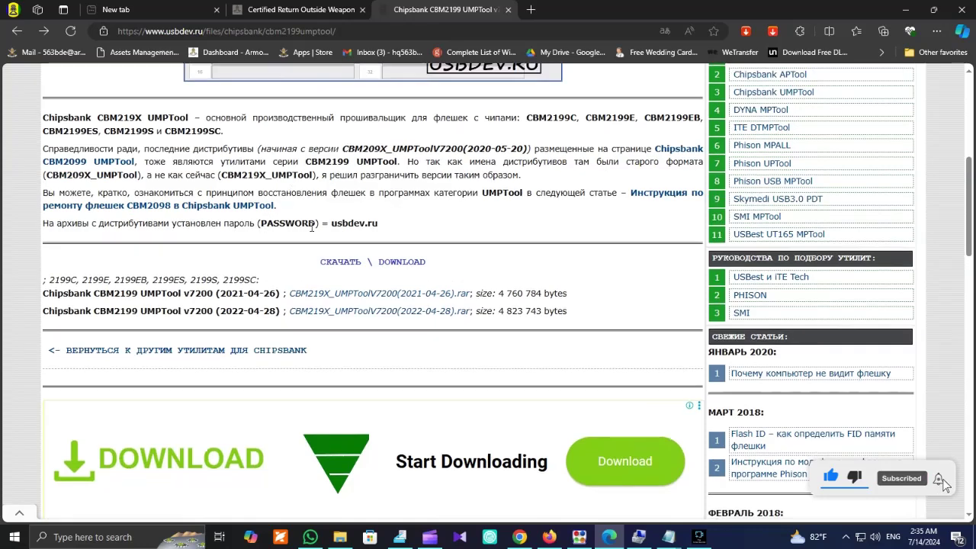
pyautogui.moveTo(260, 223); pyautogui.dragTo(390, 231)
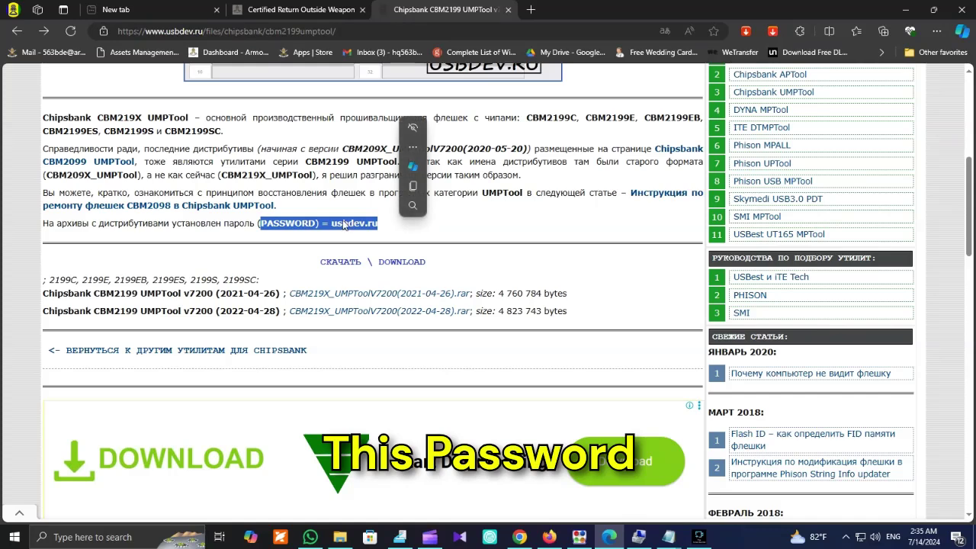
pyautogui.click(393, 229)
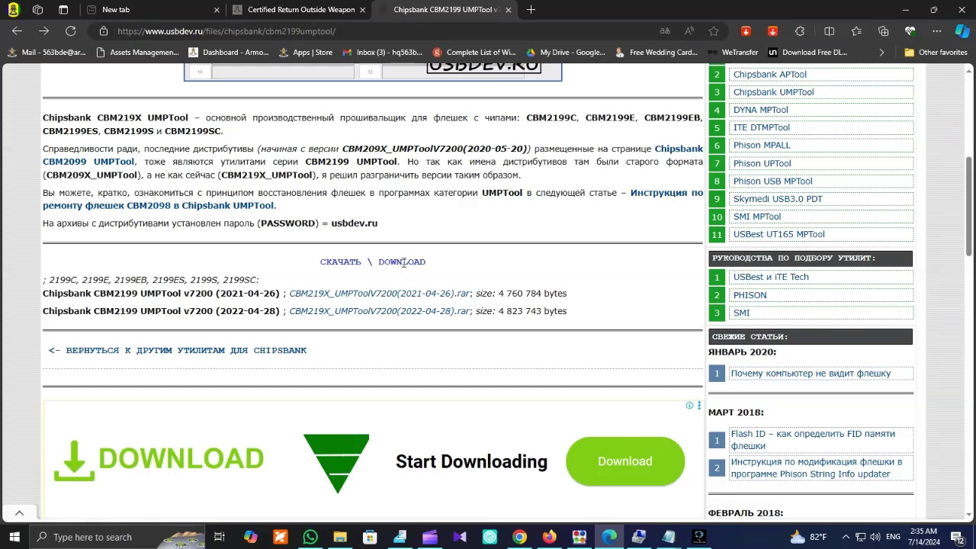
pyautogui.click(410, 309)
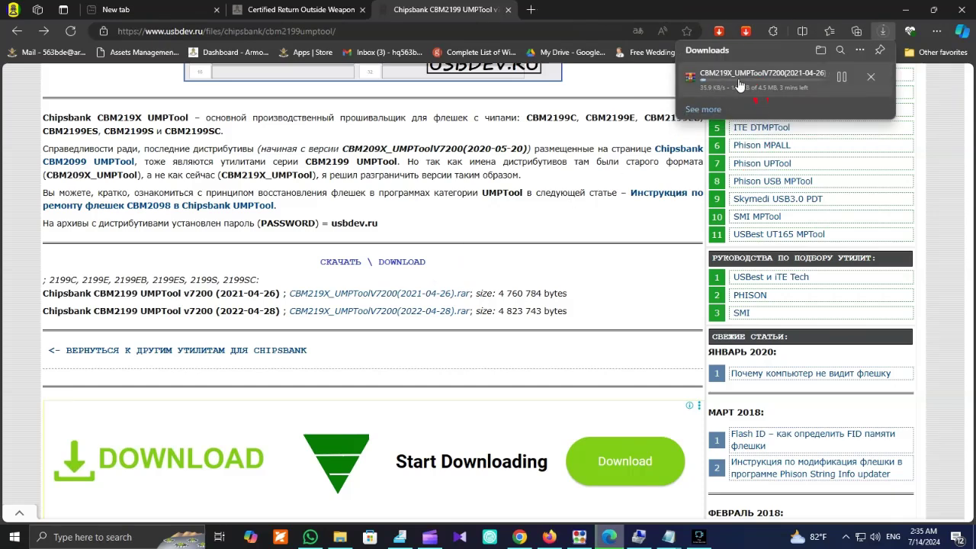
pyautogui.click(419, 313)
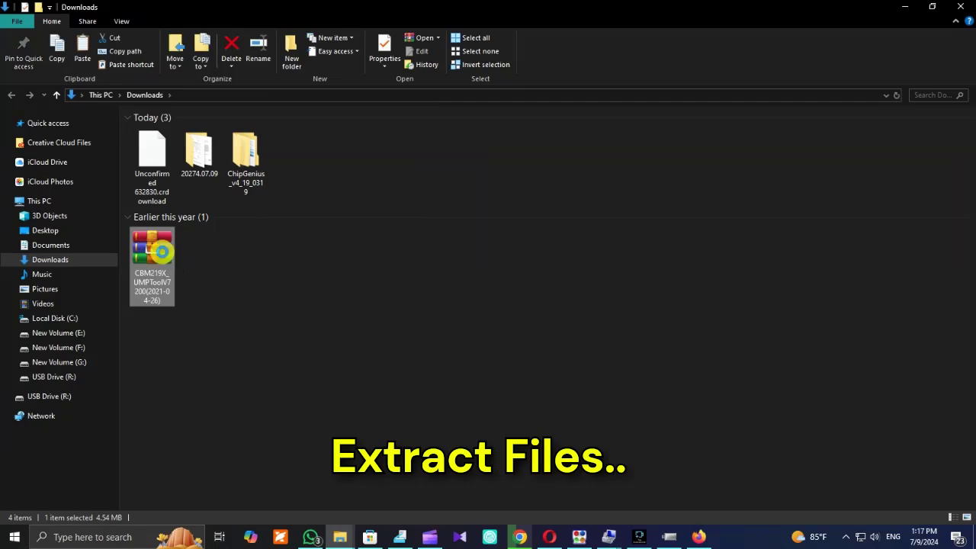
pyautogui.rightClick(161, 251)
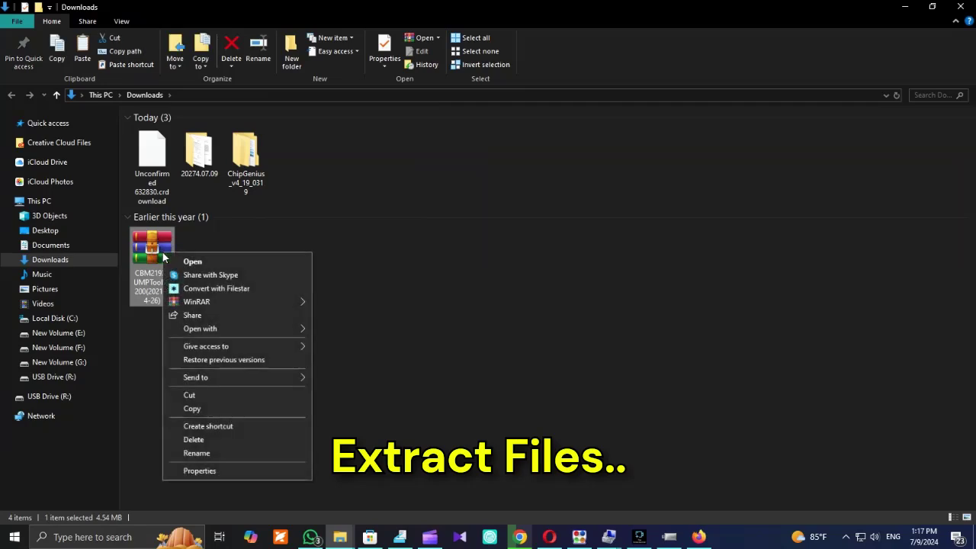
pyautogui.moveTo(215, 302)
pyautogui.click(414, 348)
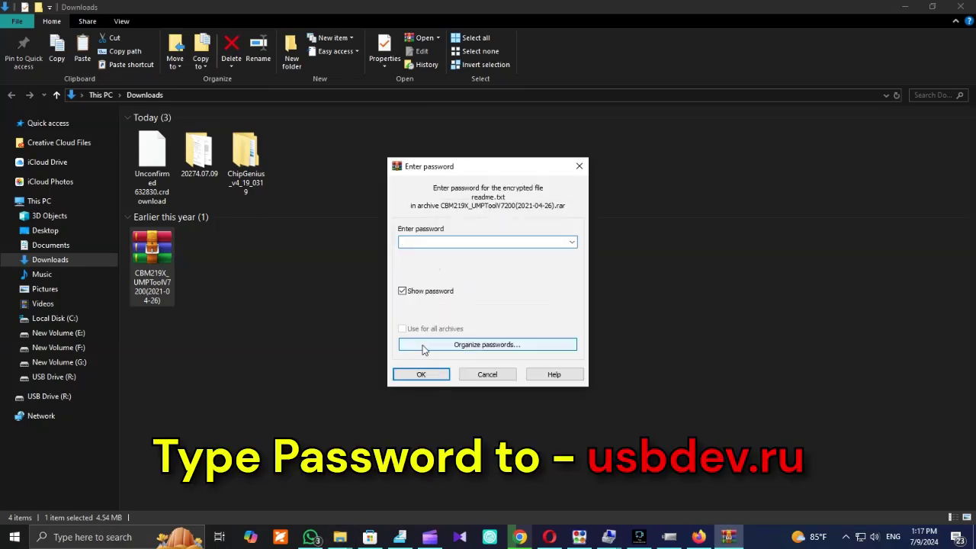
# Copy the archive password from the USBDev page in Firefox and enter it in the password prompt to extract the UMPTool archive
pyautogui.click(699, 537)
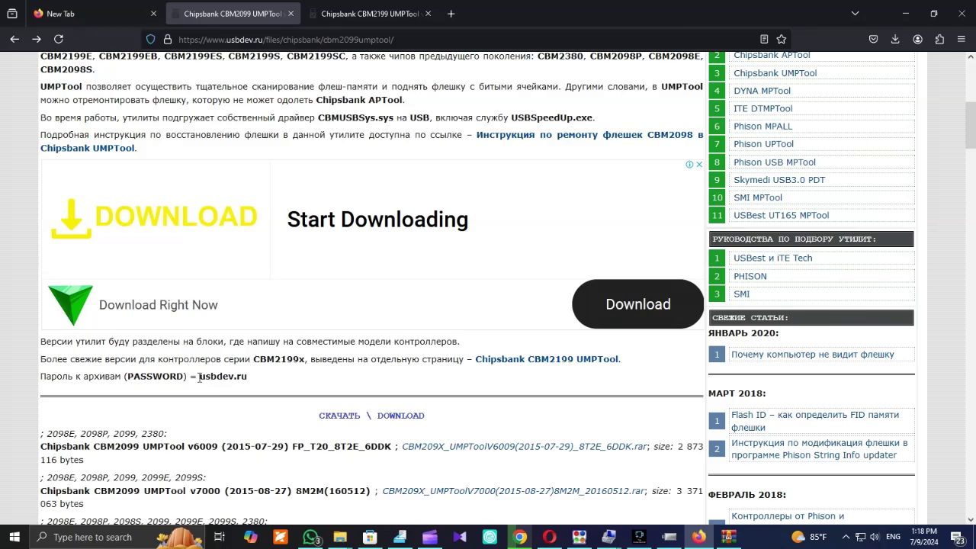
pyautogui.moveTo(198, 376); pyautogui.dragTo(249, 377)
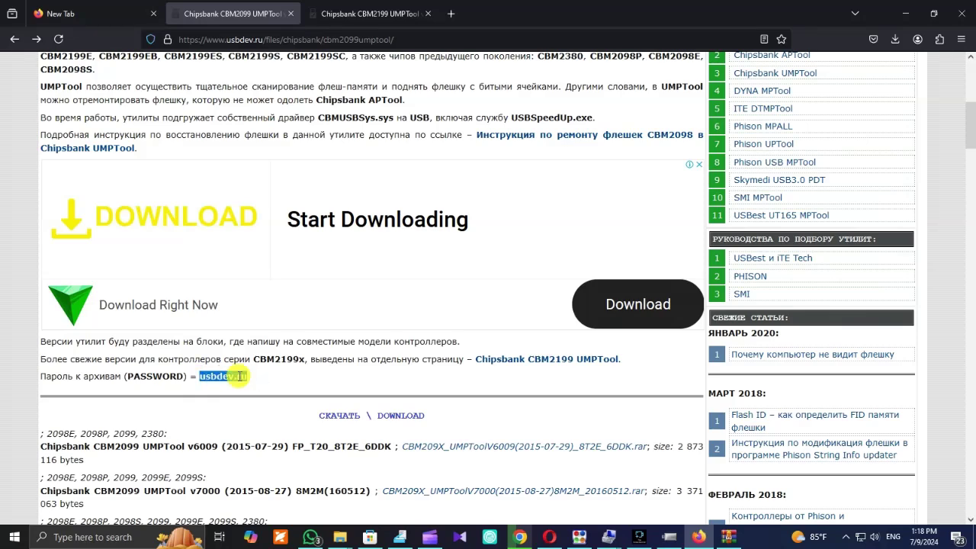
pyautogui.rightClick(239, 380)
pyautogui.click(262, 260)
pyautogui.click(724, 535)
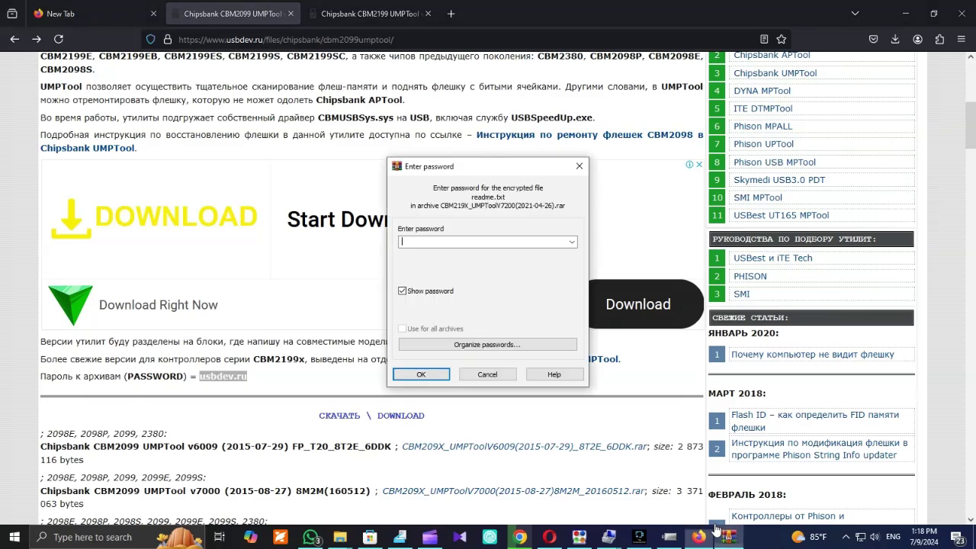
pyautogui.rightClick(420, 243)
pyautogui.click(448, 296)
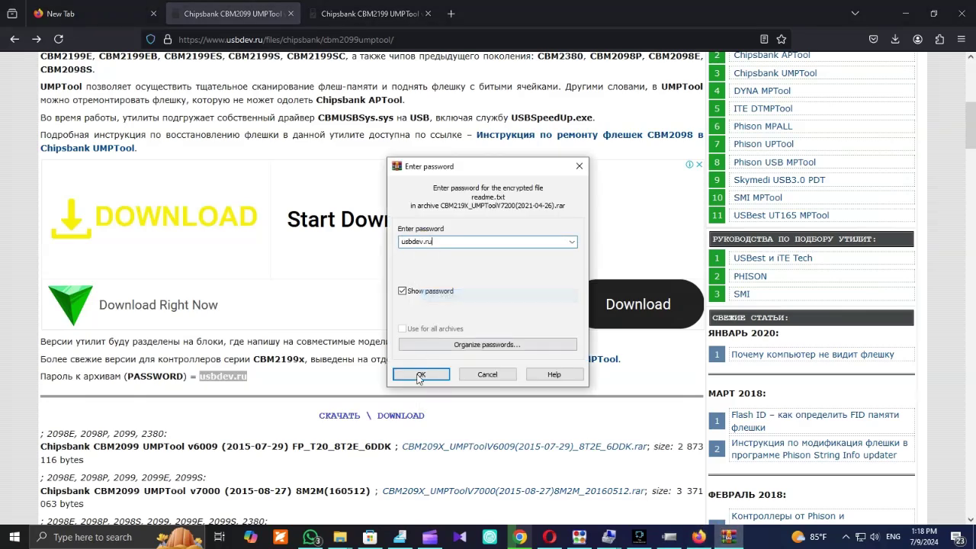
pyautogui.click(421, 375)
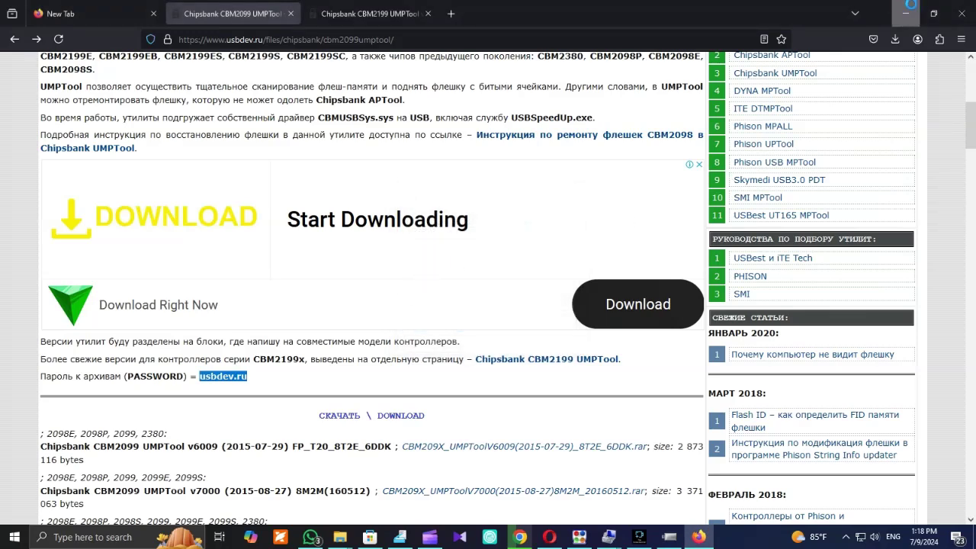
pyautogui.click(905, 13)
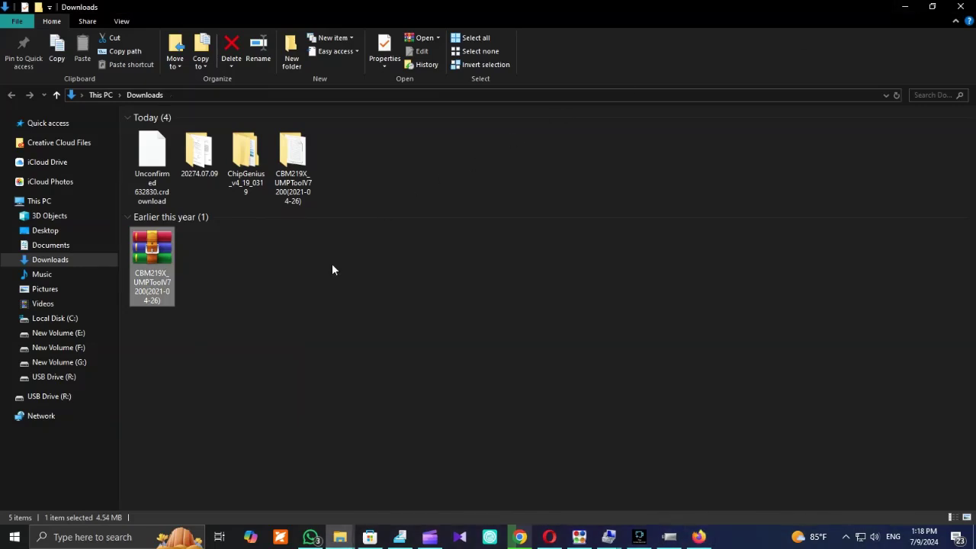
pyautogui.doubleClick(298, 155)
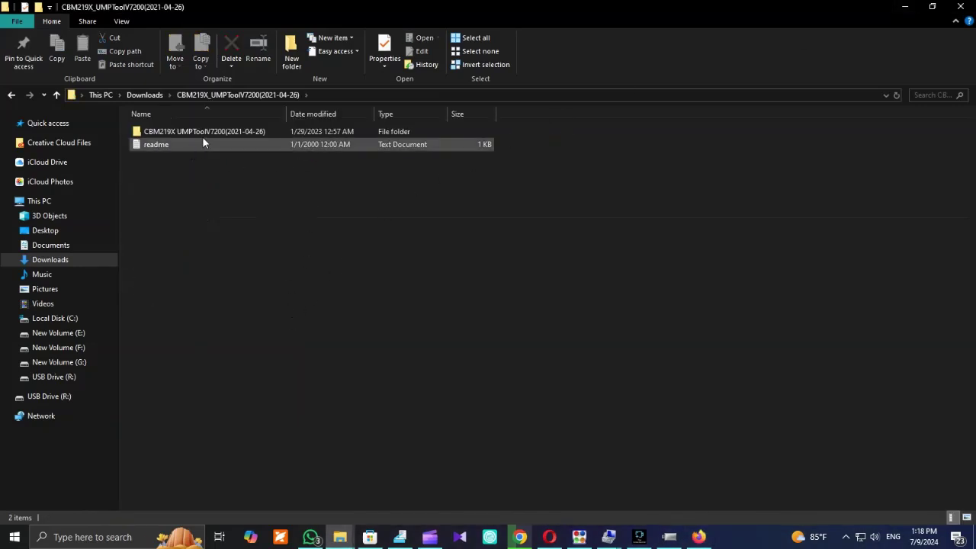
pyautogui.doubleClick(205, 132)
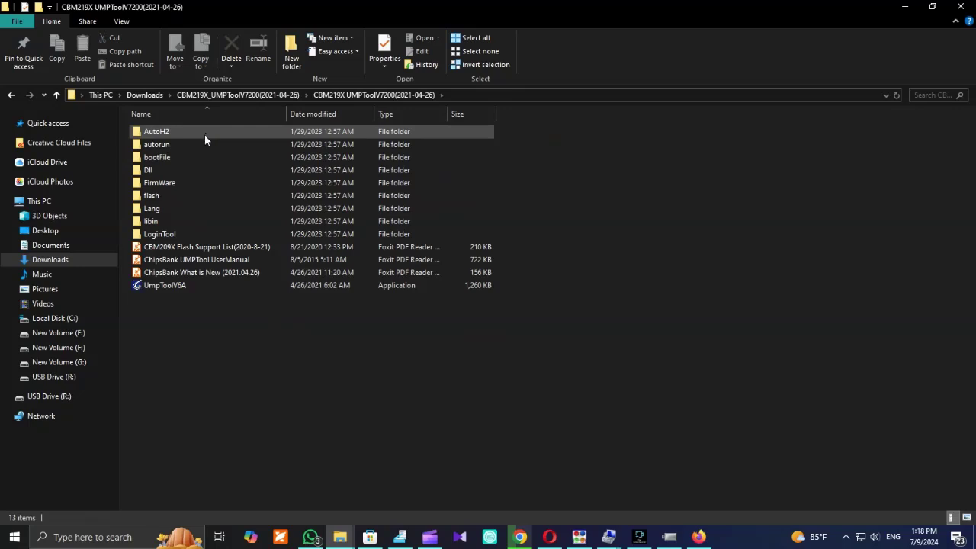
pyautogui.doubleClick(173, 287)
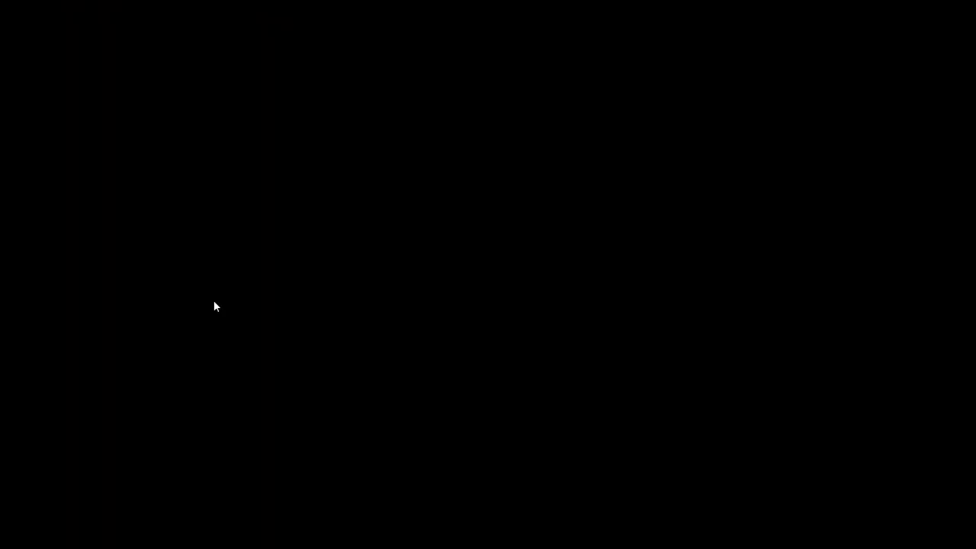
pyautogui.click(419, 348)
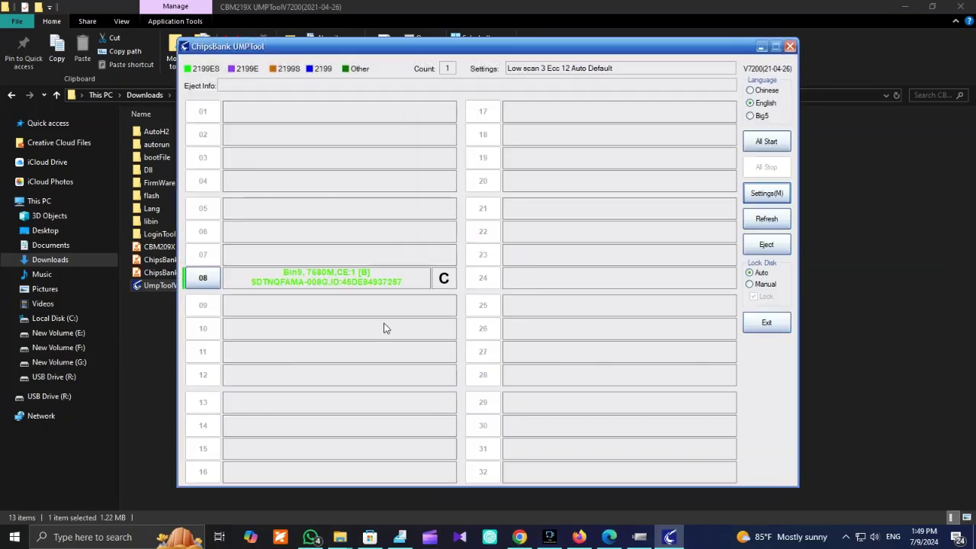
pyautogui.click(767, 141)
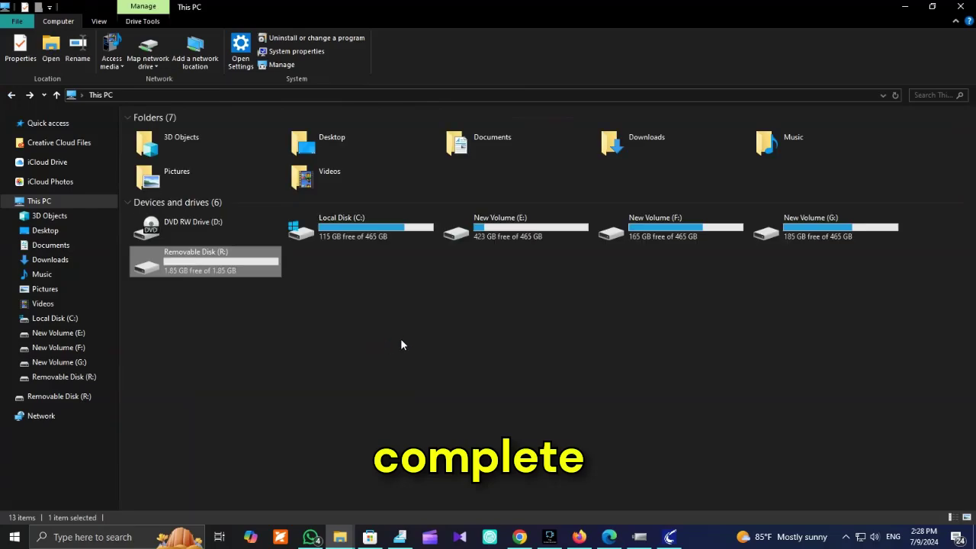
# Cancel the format prompts for drive R: and open the removable disk from This PC to check its contents
pyautogui.moveTo(340, 536)
pyautogui.click(593, 488)
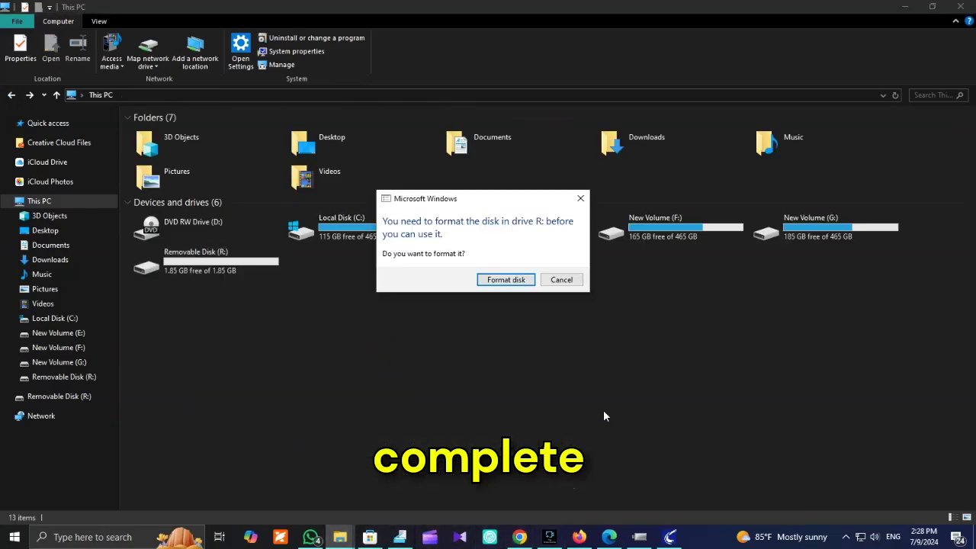
pyautogui.click(562, 279)
pyautogui.click(548, 500)
pyautogui.click(562, 279)
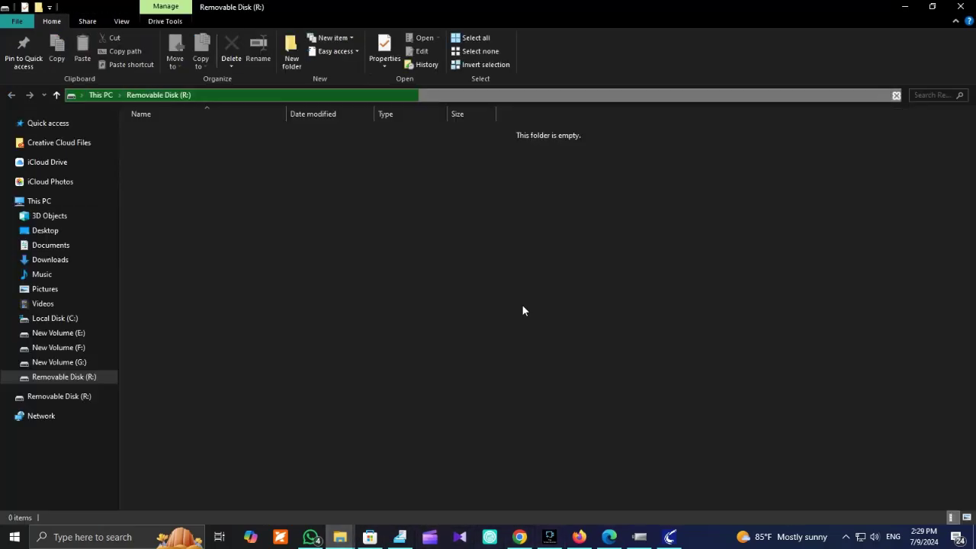
pyautogui.hotkey('alt', 'Up')
pyautogui.doubleClick(229, 272)
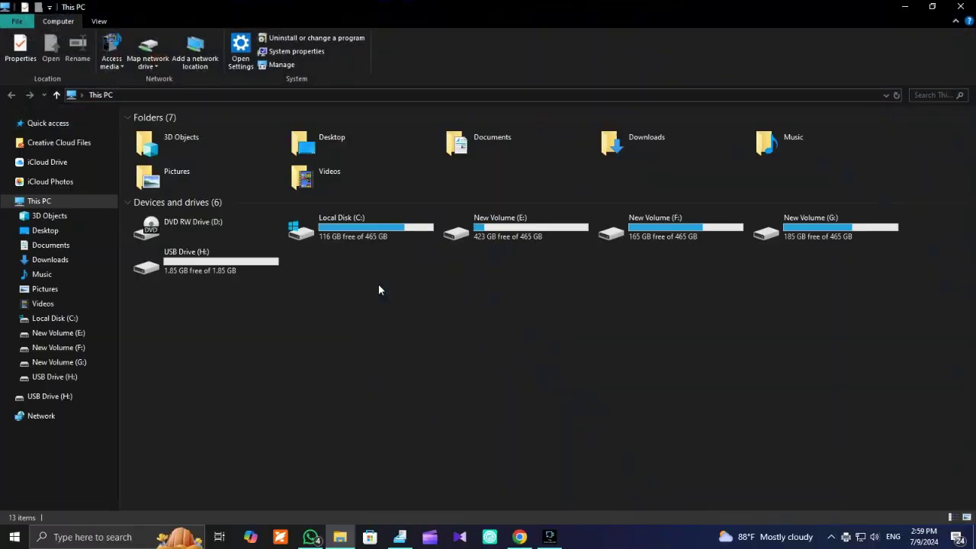
# Open USB Drive (H:) from This PC, refresh it, and create a new folder with the default name
pyautogui.doubleClick(204, 266)
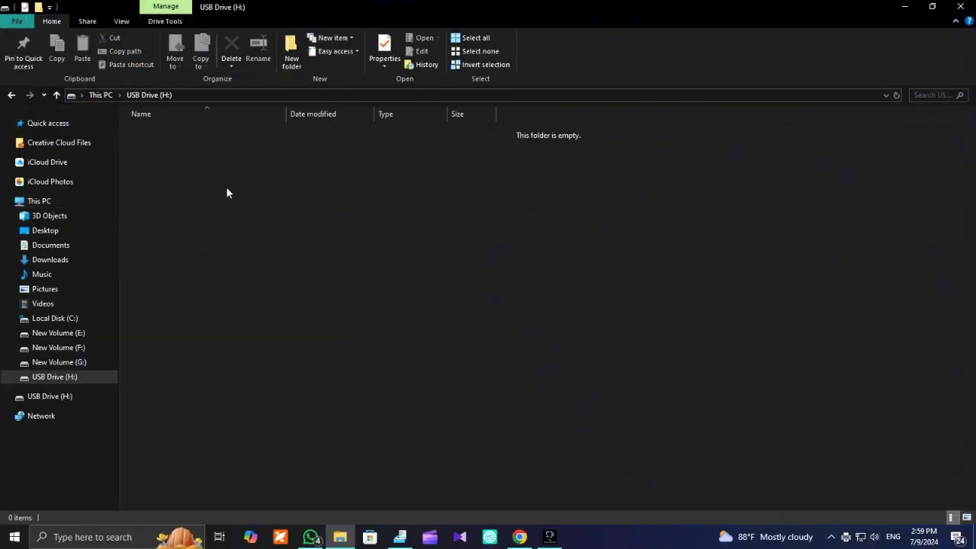
pyautogui.rightClick(264, 173)
pyautogui.click(294, 222)
pyautogui.rightClick(282, 218)
pyautogui.moveTo(349, 376)
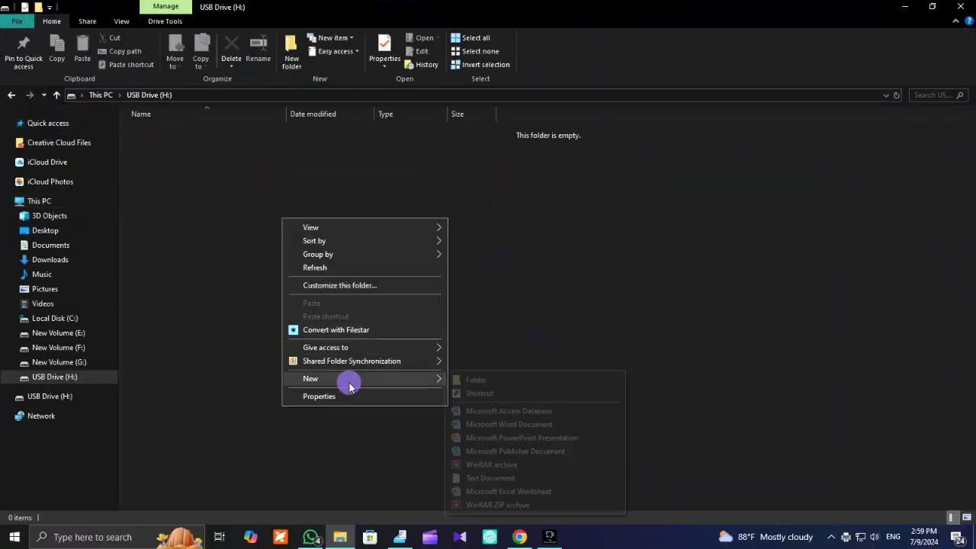
pyautogui.click(475, 381)
# Create a new Microsoft Word document and a new Microsoft Excel worksheet on USB Drive (H:), keeping their default names
pyautogui.rightClick(217, 171)
pyautogui.moveTo(313, 344)
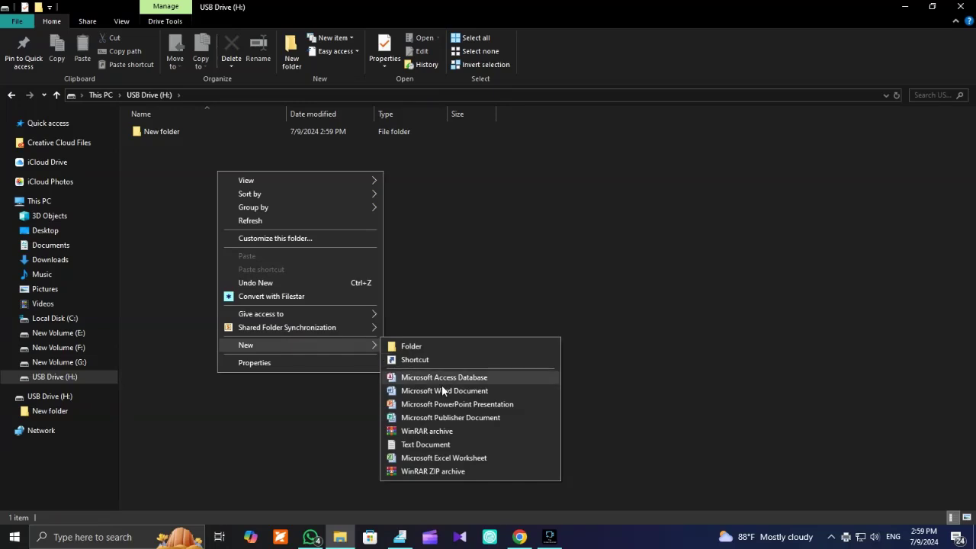
pyautogui.click(457, 391)
pyautogui.rightClick(282, 263)
pyautogui.moveTo(351, 437)
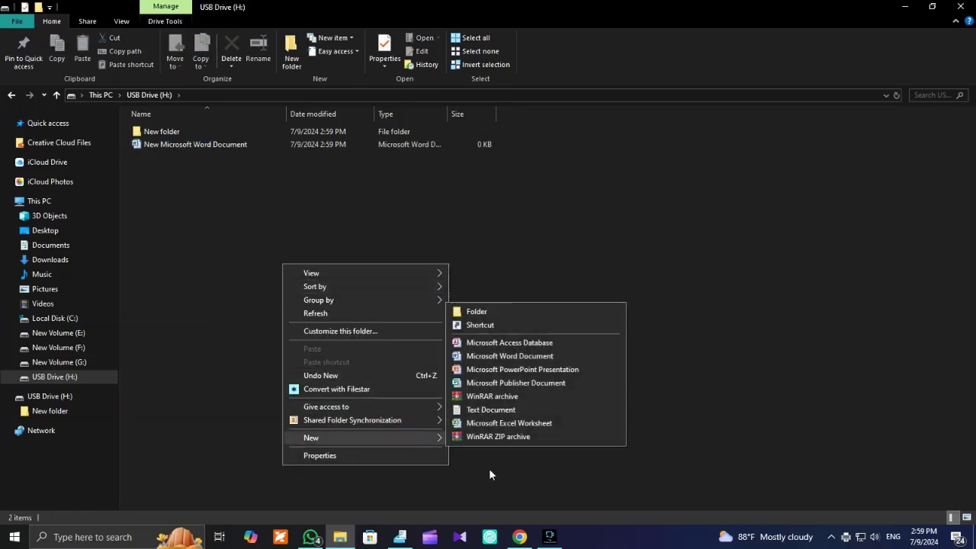
pyautogui.click(494, 425)
# Create a new text document with the default name on USB Drive (H:)
pyautogui.rightClick(224, 215)
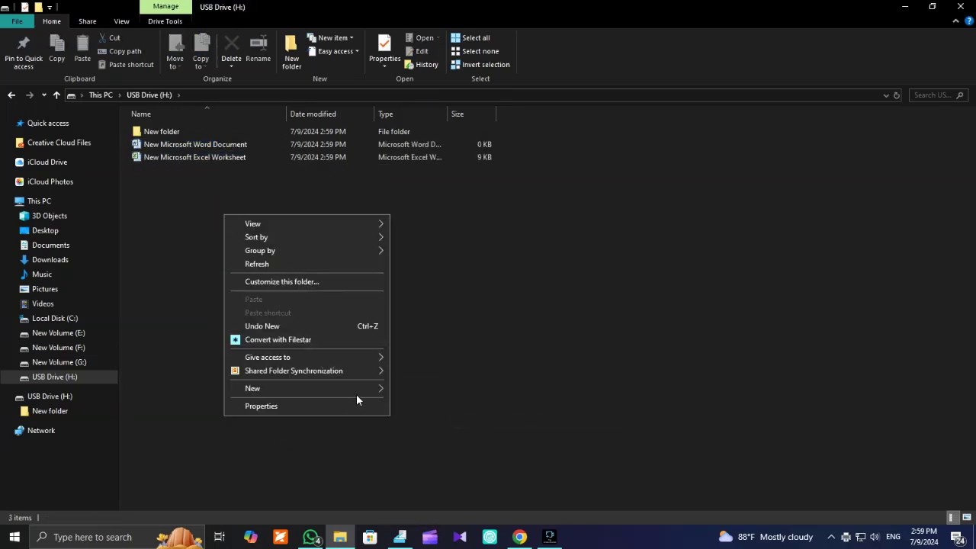
pyautogui.moveTo(356, 391)
pyautogui.click(431, 487)
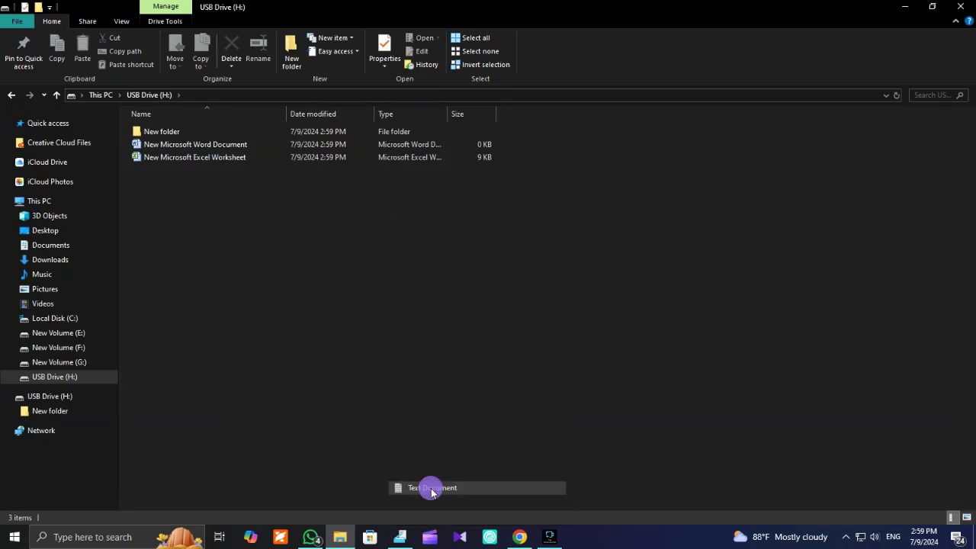
# Open the new Word document, dismiss the activation wizard, enter the filler text "FDFDFDSG", and close it with the changes saved
pyautogui.doubleClick(195, 144)
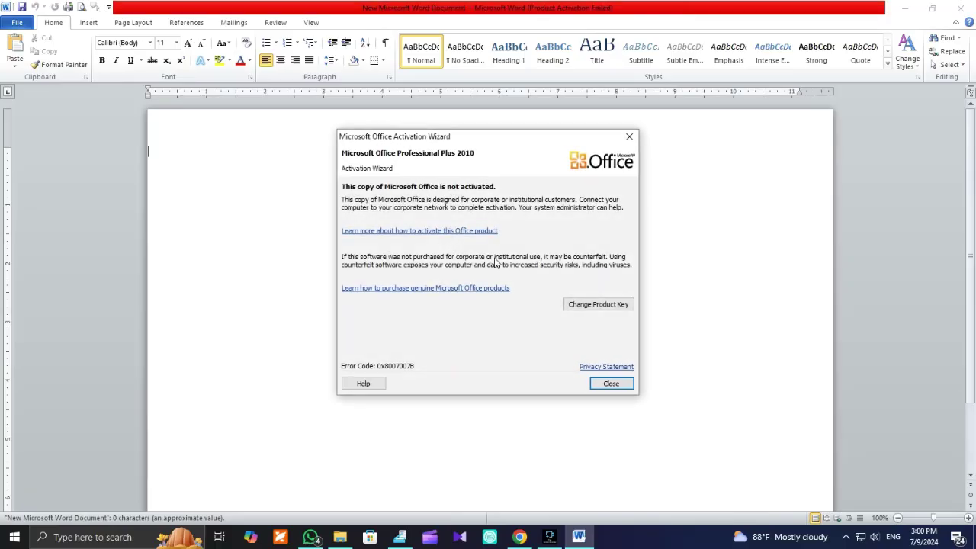
pyautogui.click(610, 383)
pyautogui.write('FDFDFDSG')
pyautogui.click(960, 8)
pyautogui.click(436, 284)
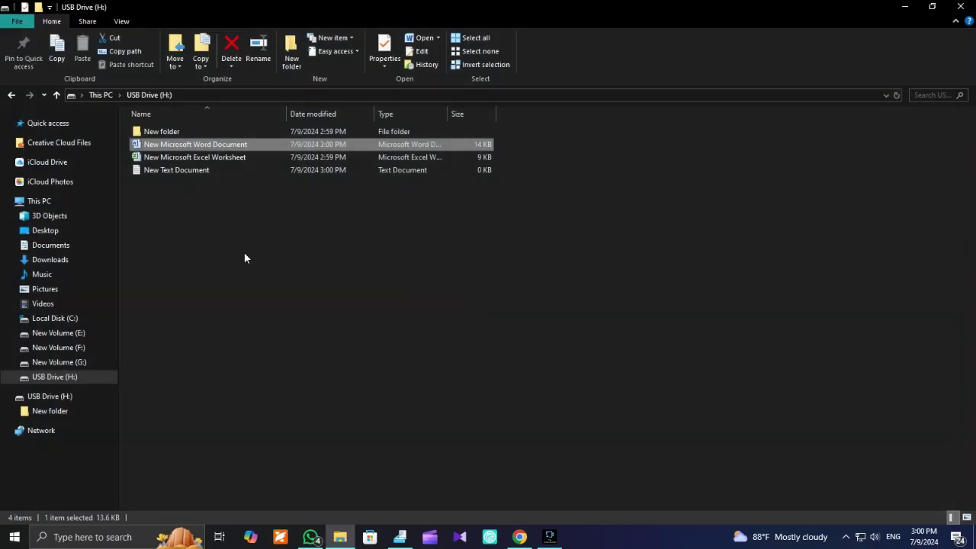
# Open the new Excel worksheet, dismiss the activation wizard, enter filler text starting with "FSD" in cell A1, and close it with saving
pyautogui.doubleClick(196, 157)
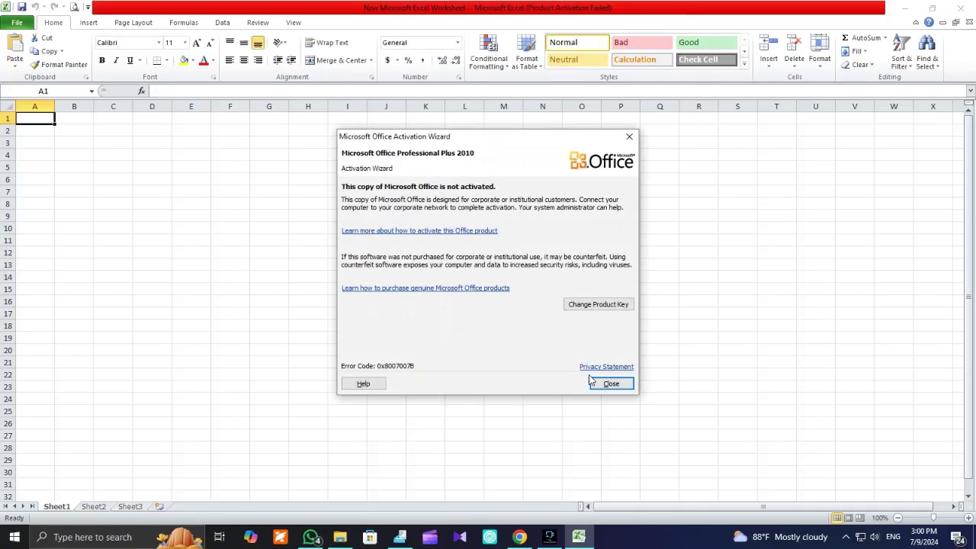
pyautogui.click(593, 382)
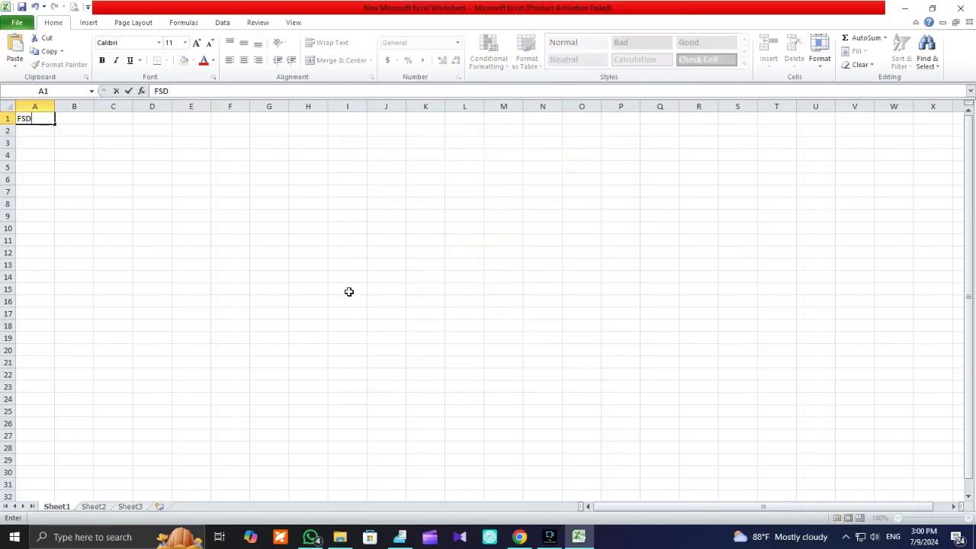
pyautogui.write('FGFGFGF')
pyautogui.click(960, 7)
pyautogui.click(430, 286)
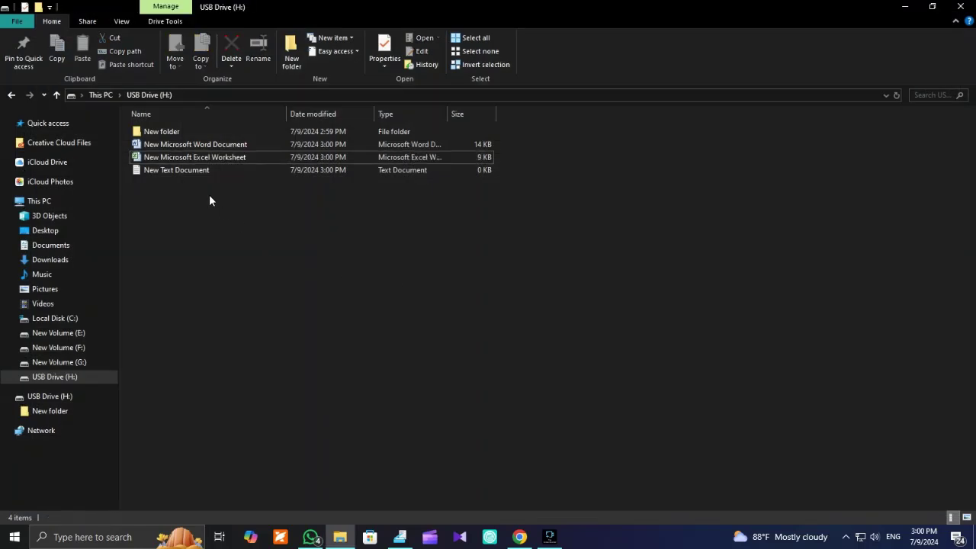
# Open the new text document, enter "SDSDSAFFFASFSAFFFSS", and close it with the changes saved
pyautogui.doubleClick(195, 169)
pyautogui.write('SDSDSAFFFASFSAFFFSS')
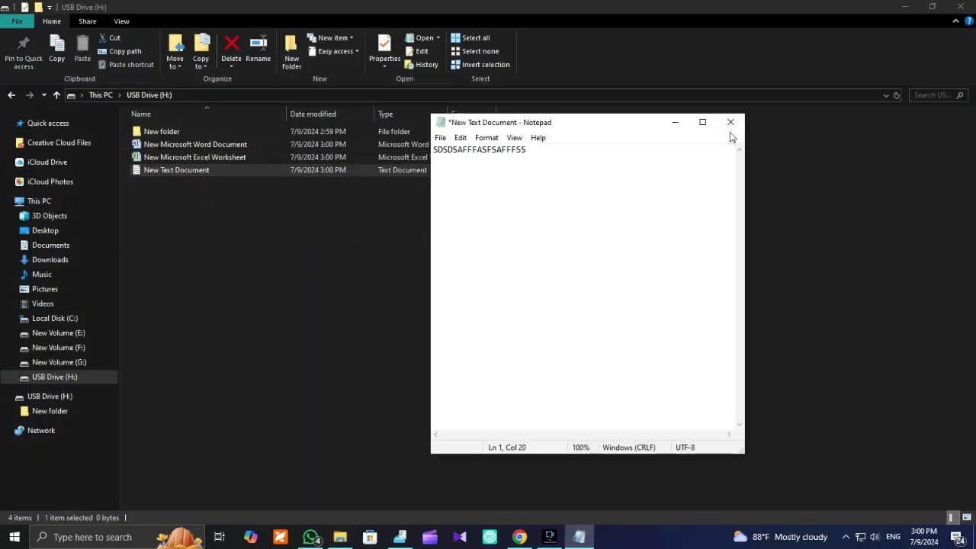
pyautogui.click(730, 122)
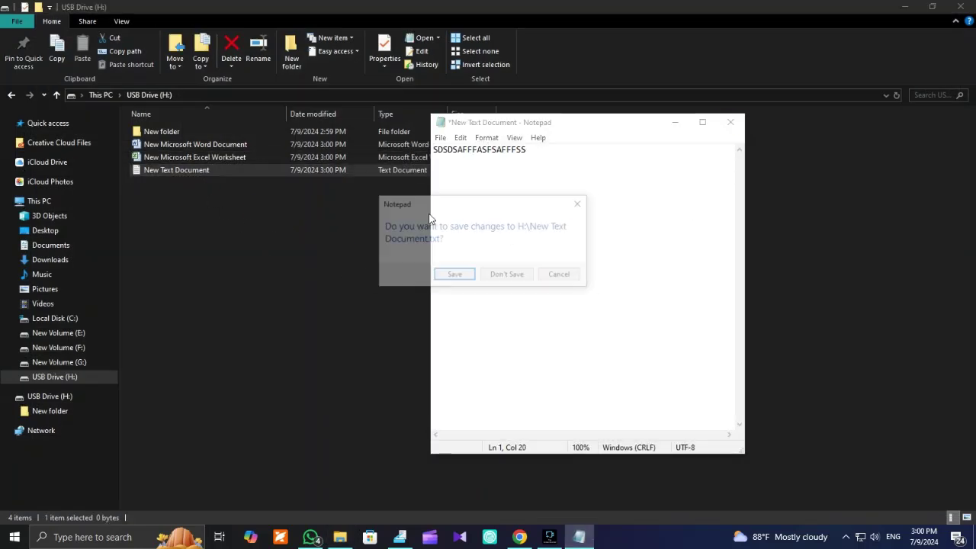
pyautogui.click(450, 276)
pyautogui.rightClick(162, 222)
pyautogui.moveTo(218, 394)
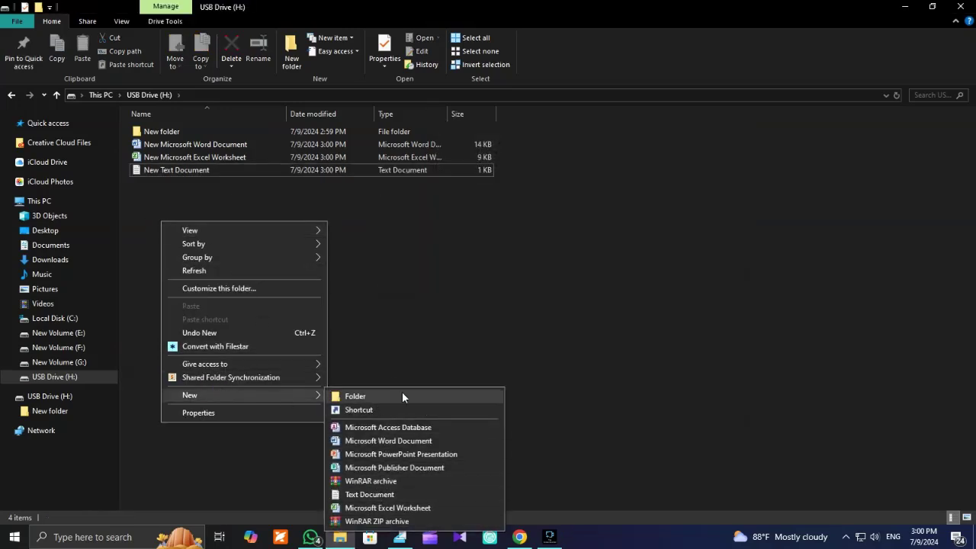
pyautogui.click(455, 288)
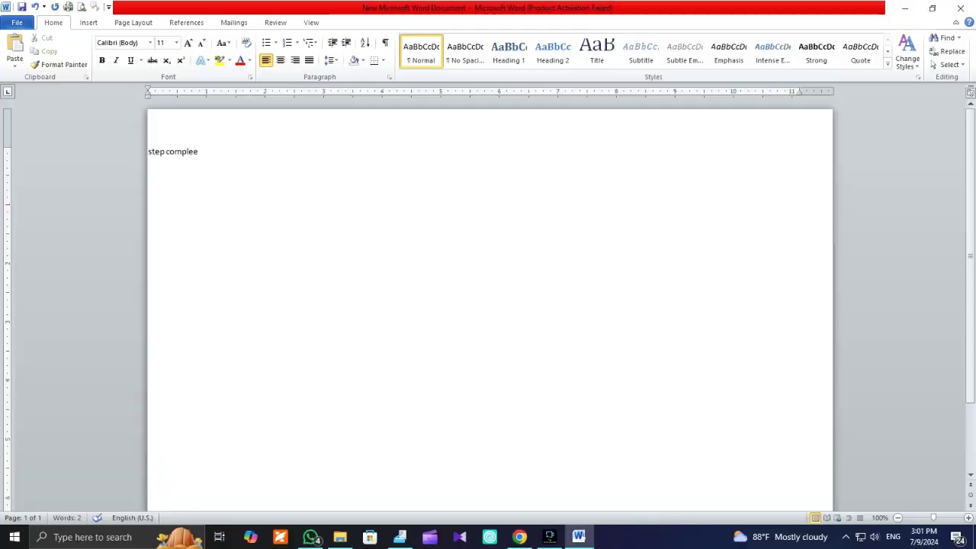
# Centre the "step complete" line on the page and enlarge its font size to 50 and finally 100
pyautogui.moveTo(224, 161); pyautogui.dragTo(148, 152)
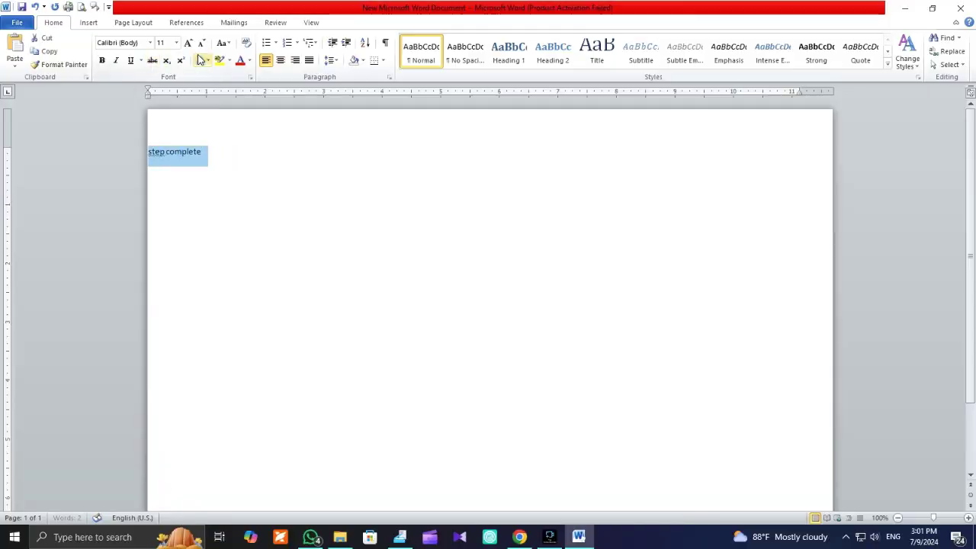
pyautogui.click(280, 61)
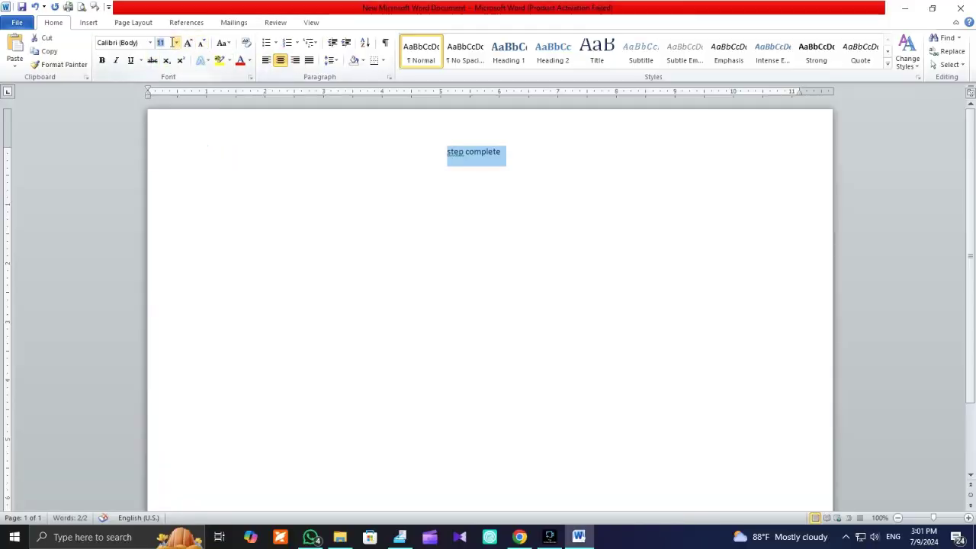
pyautogui.write('50')
pyautogui.press('Return')
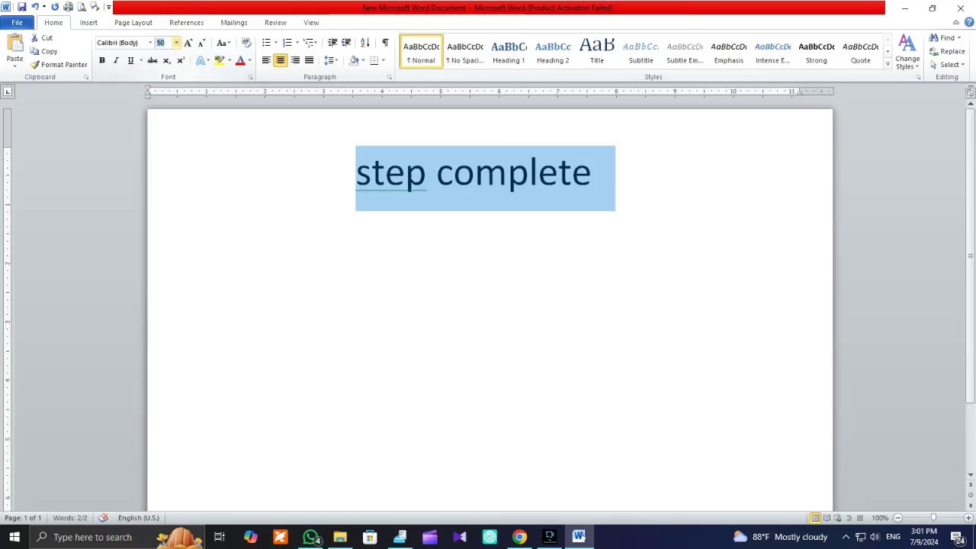
pyautogui.click(163, 43)
pyautogui.write('100')
pyautogui.press('Return')
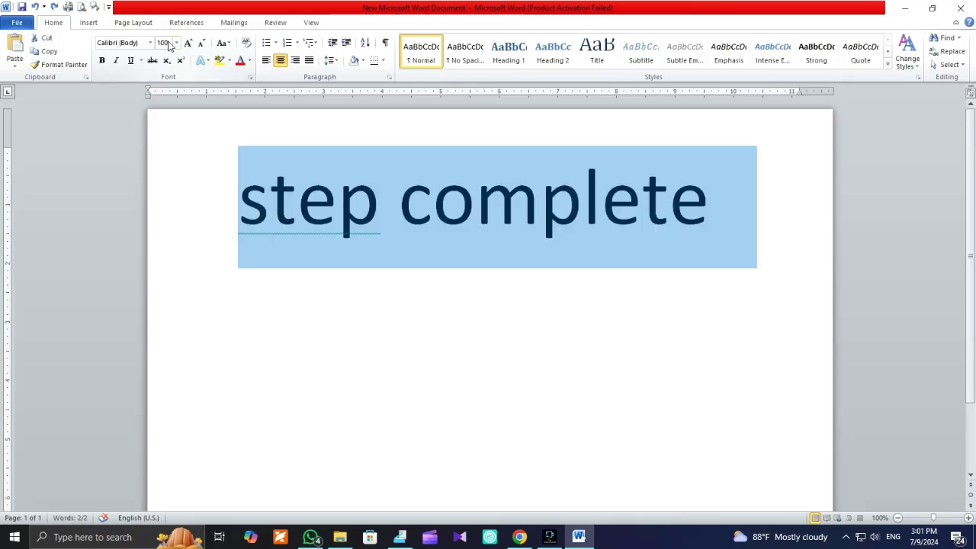
# Colour the "step complete" line red and apply the suggested correction that capitalises its first word as "Step"
pyautogui.click(240, 61)
pyautogui.click(337, 198)
pyautogui.moveTo(194, 196); pyautogui.dragTo(690, 201)
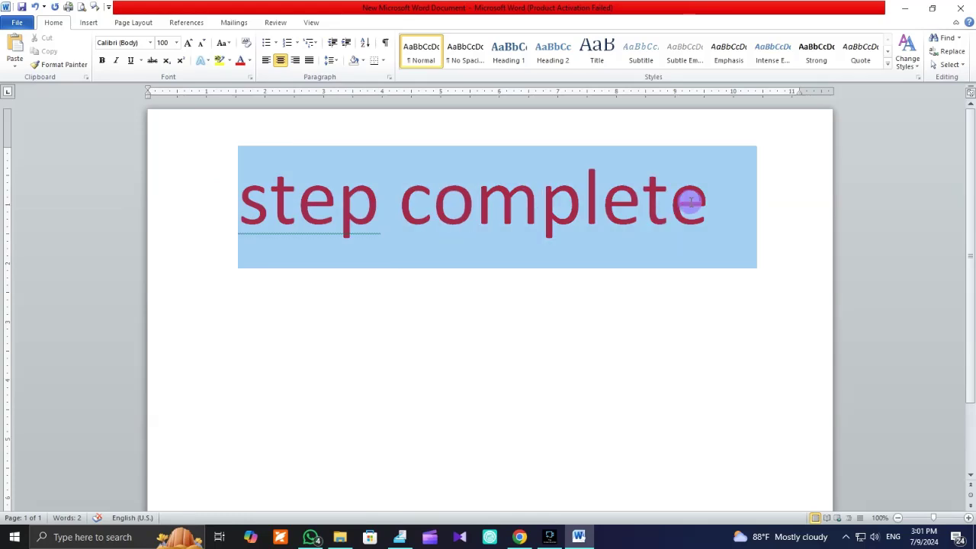
pyautogui.rightClick(317, 219)
pyautogui.click(404, 252)
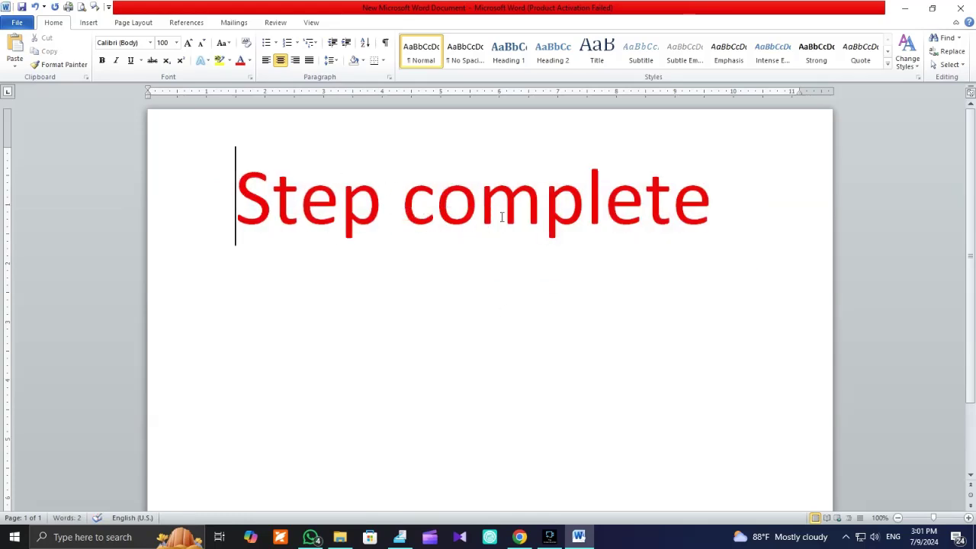
# Add the closing text "Thank You" below the "Step complete" line, leaving one empty line between them
pyautogui.moveTo(233, 199); pyautogui.dragTo(674, 196)
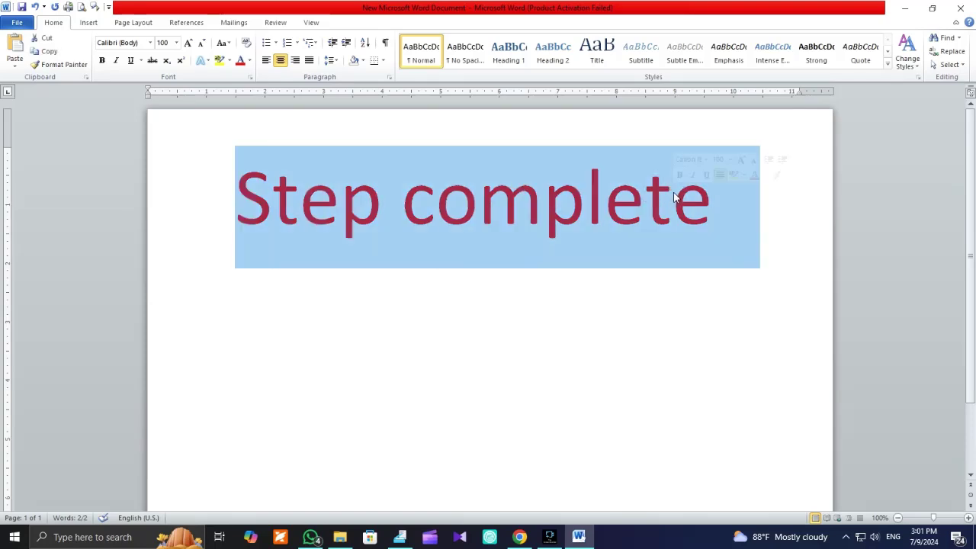
pyautogui.click(586, 197)
pyautogui.press('End')
pyautogui.press('Return')
pyautogui.press('Return')
pyautogui.write('Th')
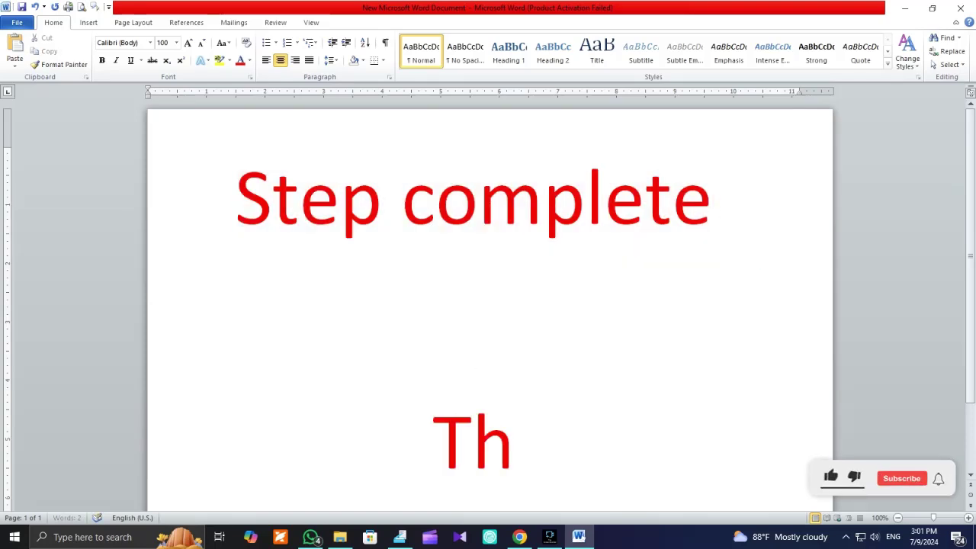
pyautogui.write('ank Y')
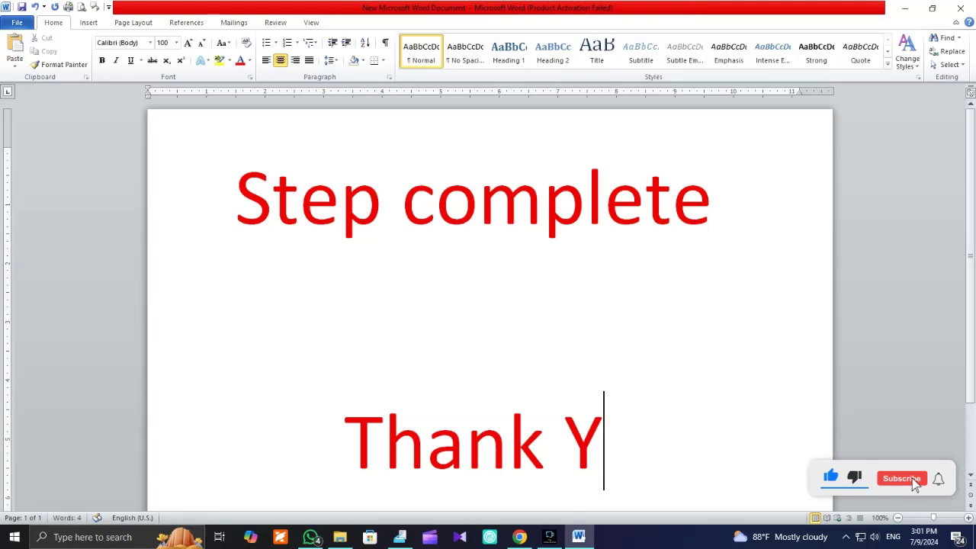
pyautogui.write('ou')
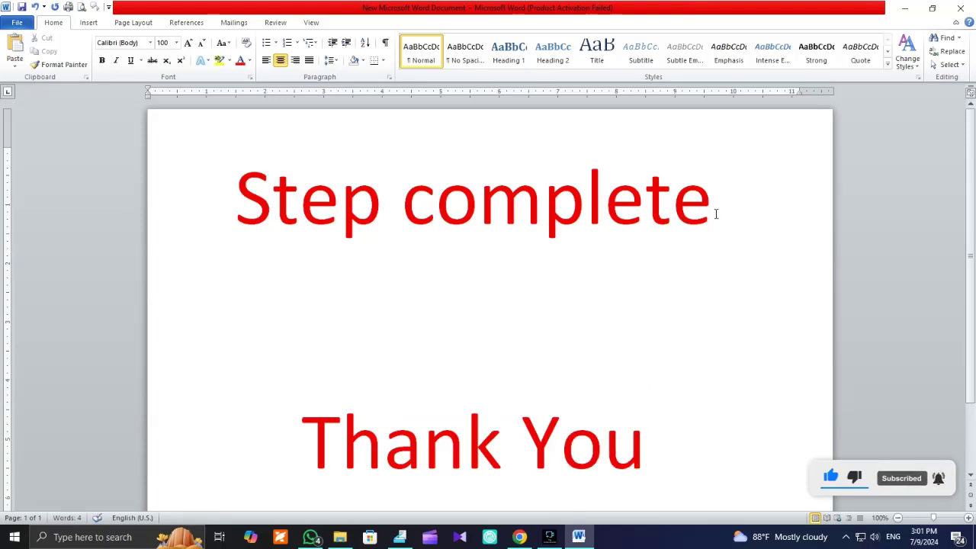
pyautogui.scroll(-1, 676, 264)
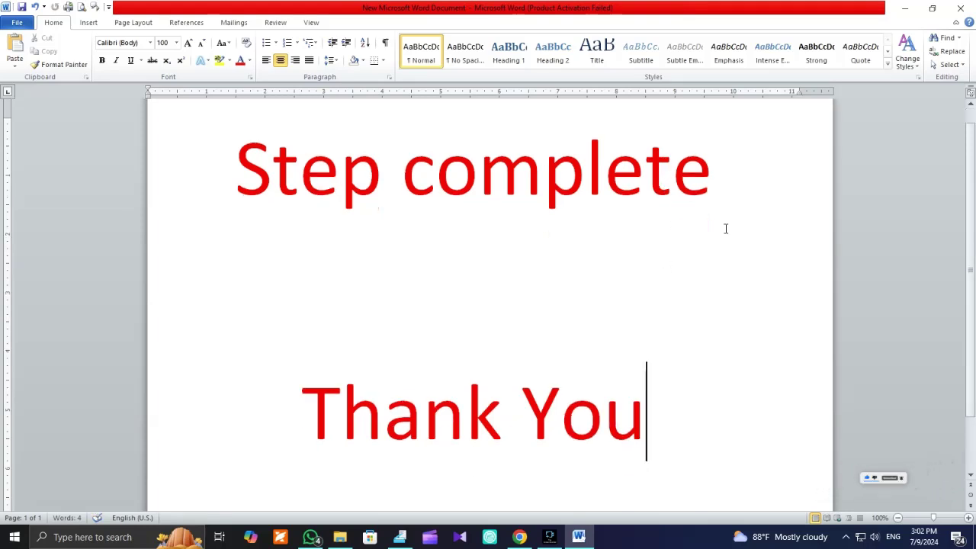